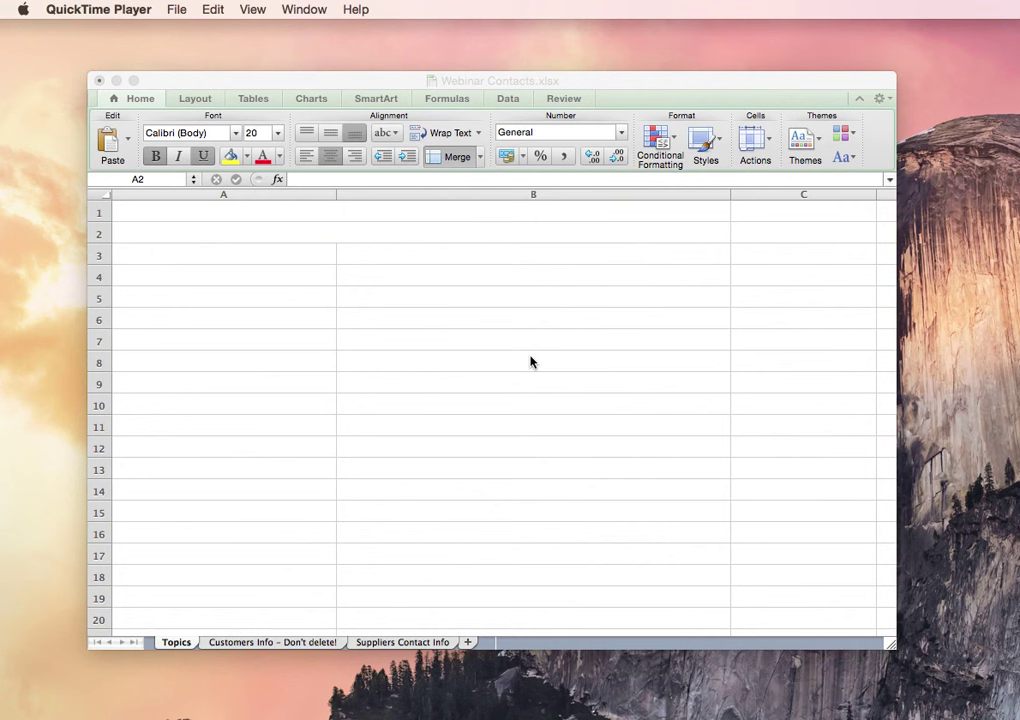
Step: Bring Excel forward and enter the title 'An Adventure in Excel!' in A2
key(super+Tab)
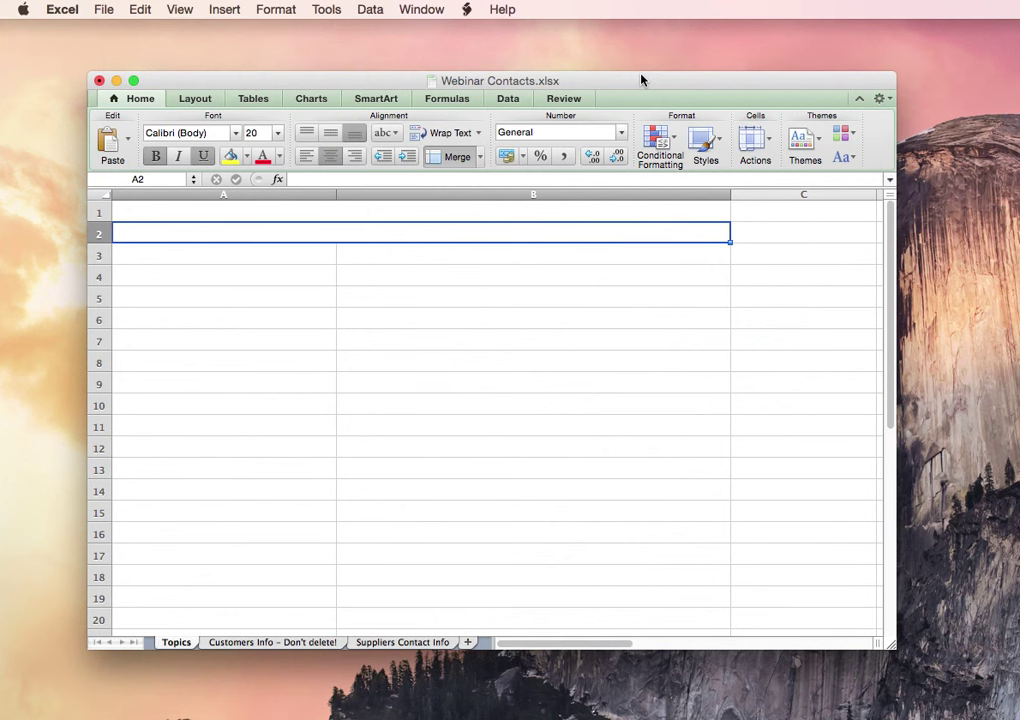
text(An Adventure in Excel)
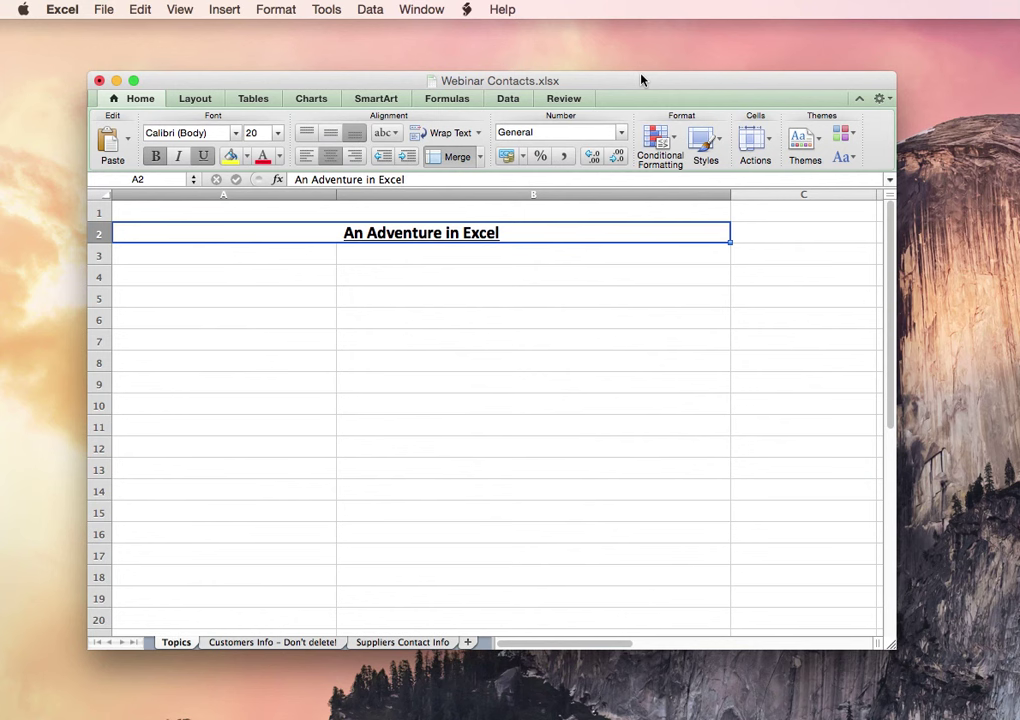
text(!)
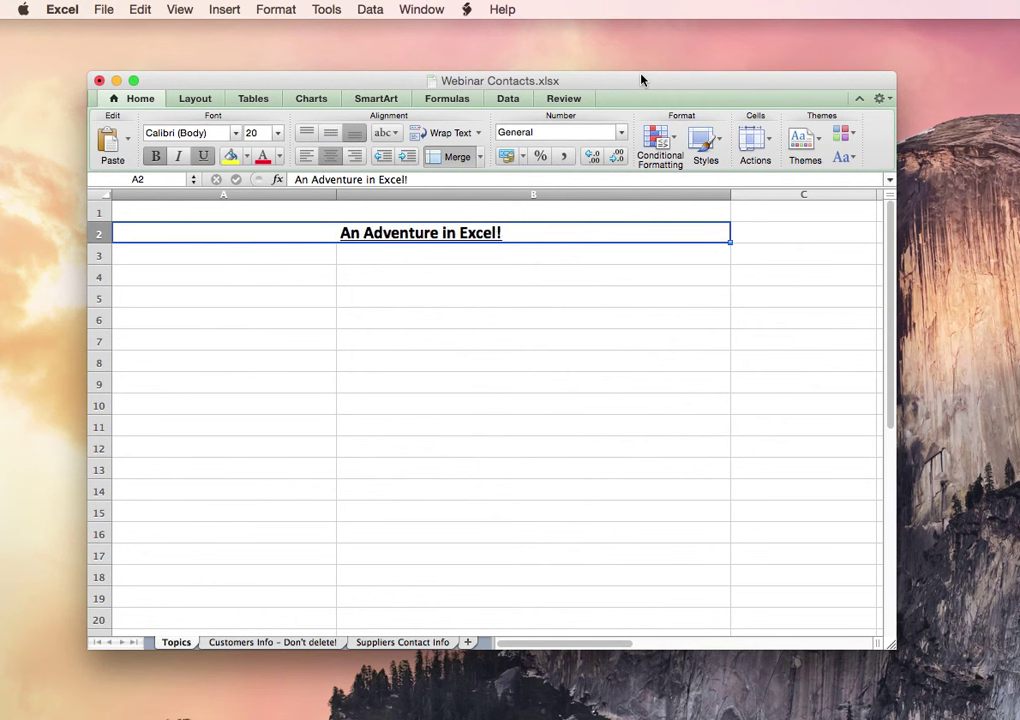
Step: Paste the Topics/Solutions headings and five rows: Removing Extensions, Unmerging Cells, Uploading Only One Sheet, Naming of File and Sheet
text(Topics	Solutions Formatting Phone Numbers	Find & Replace All with nothing)
key(Down)
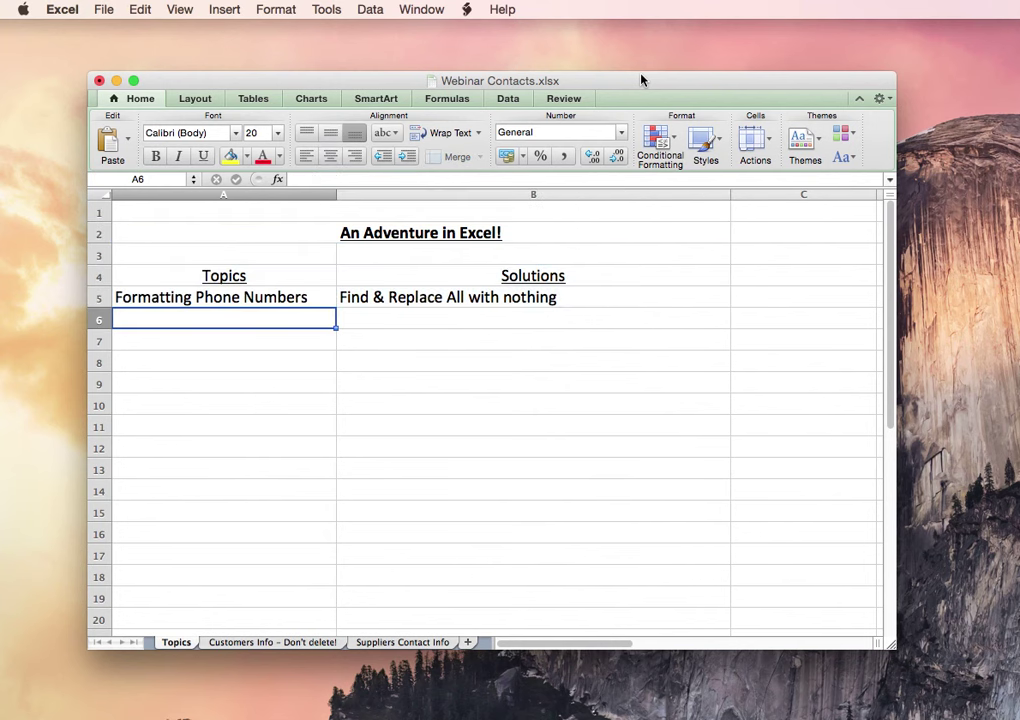
key(Up)
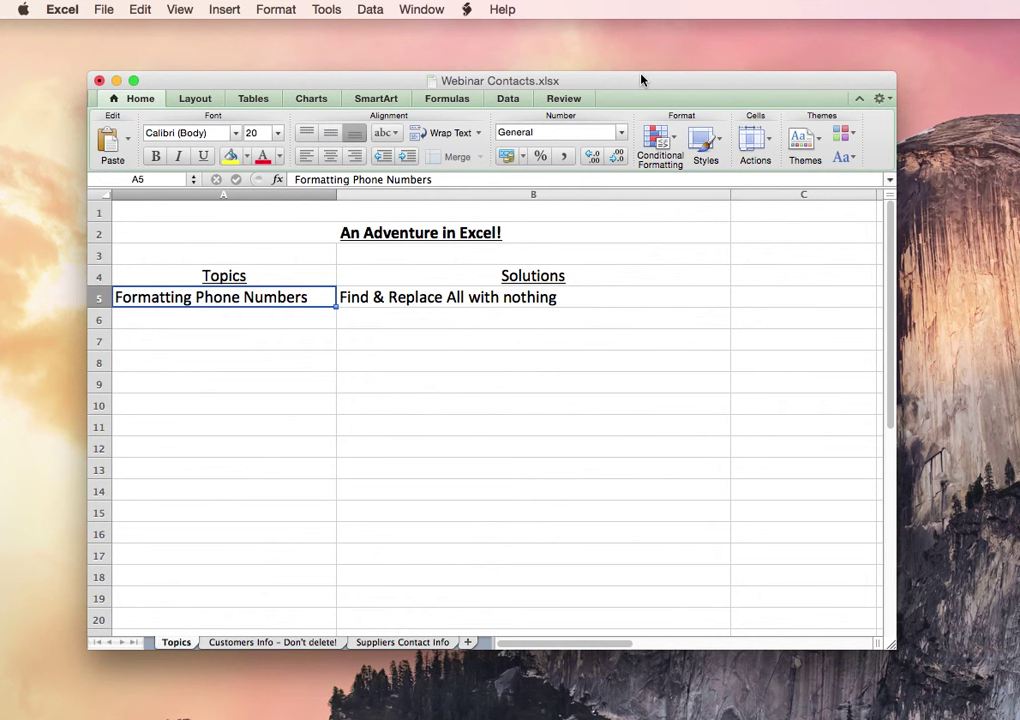
key(Down)
text(Removing Extensions	Text to Columns, using space as the delimiter)
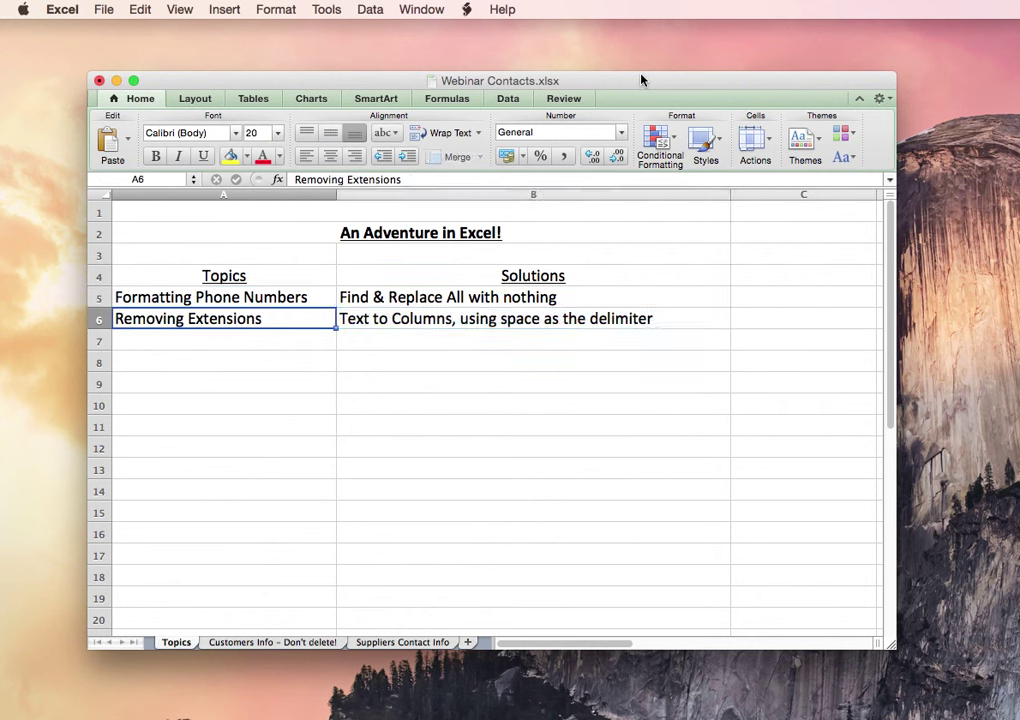
key(Down)
text(Unmerging Cells	Highlight merged cells and choose unmerge icon)
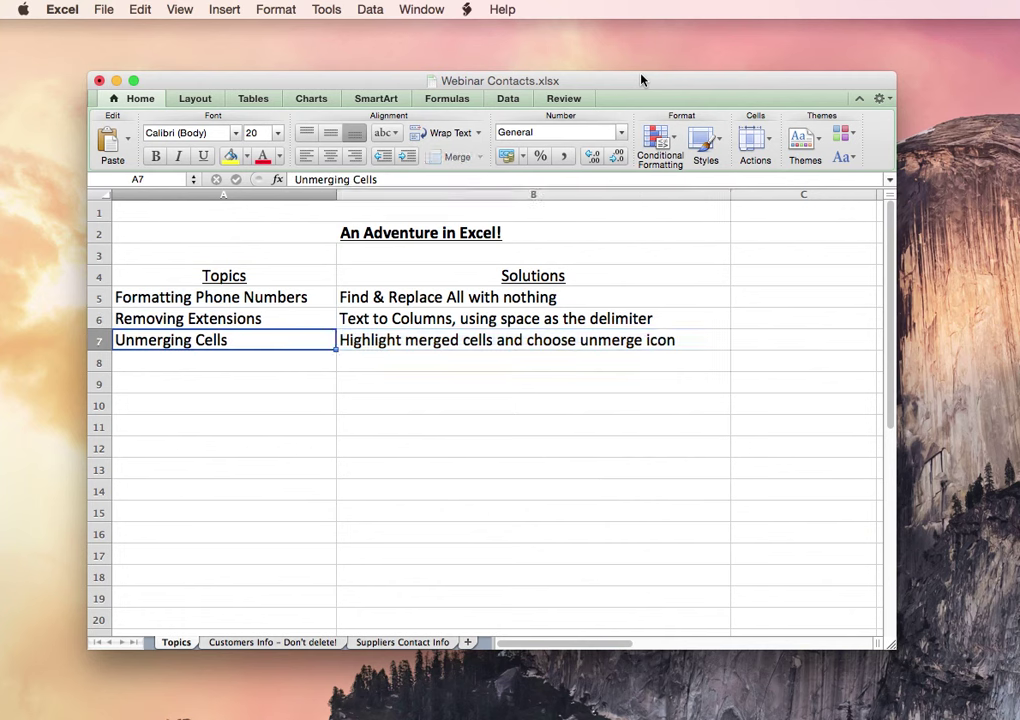
key(Down)
text(Uploading Only One Sheet	Remove preferred sheet from original file)
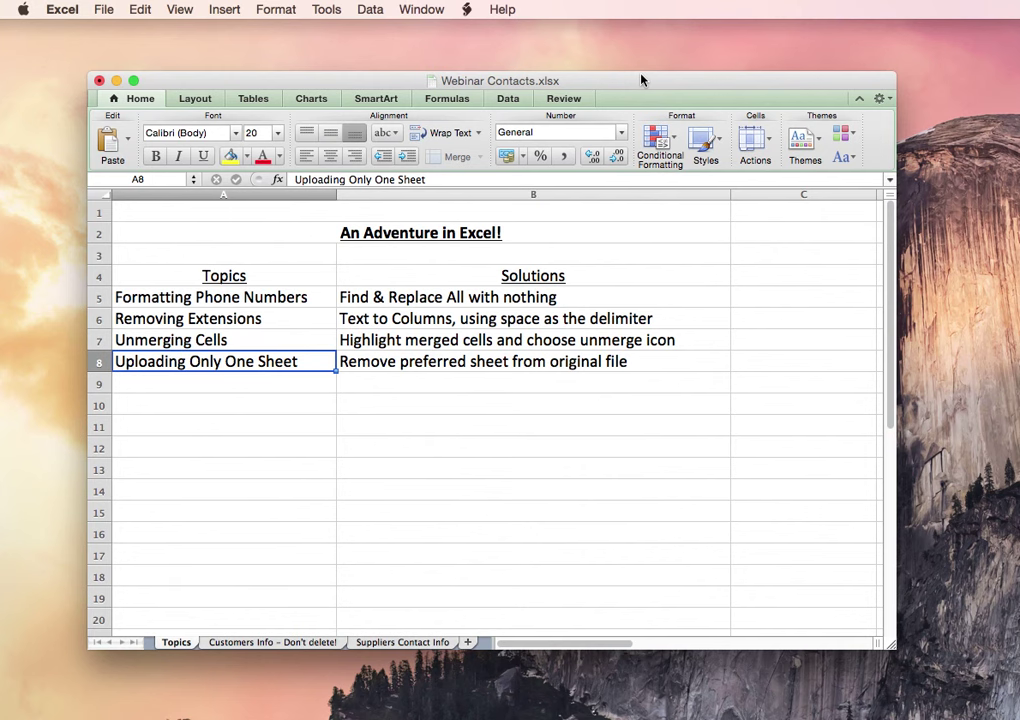
key(Down)
text(Naming of File and Sheet	Doubleclick on file and sheet name to rename)
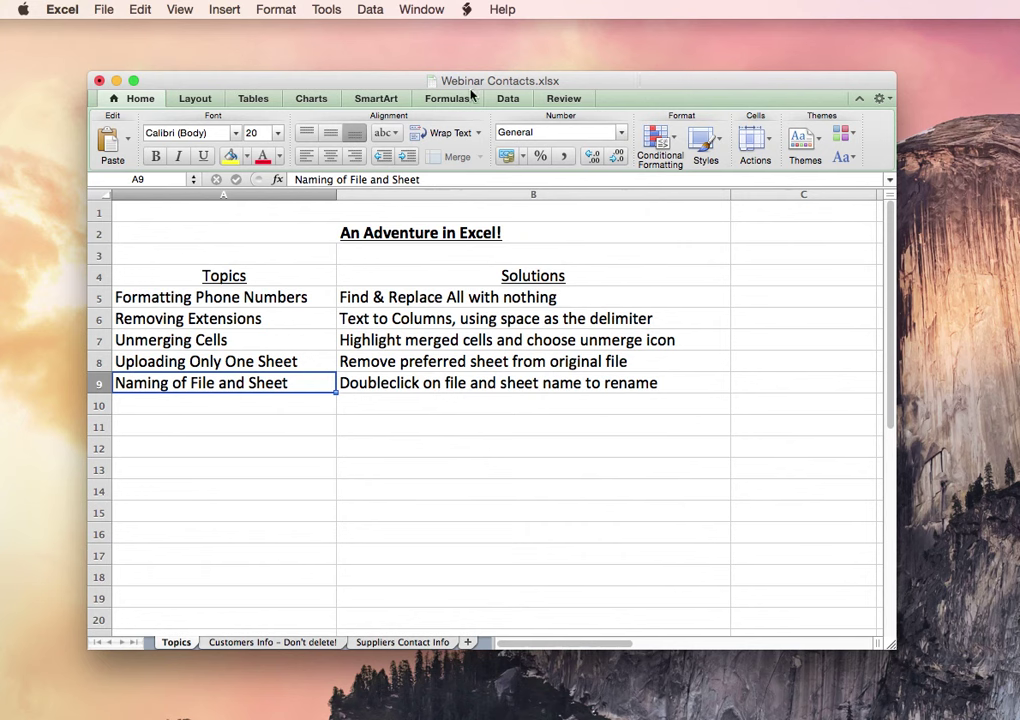
Step: Open the Customers Info – Don't delete! sheet and inspect phone numbers C5, C7 and the Ext column
click(298, 645)
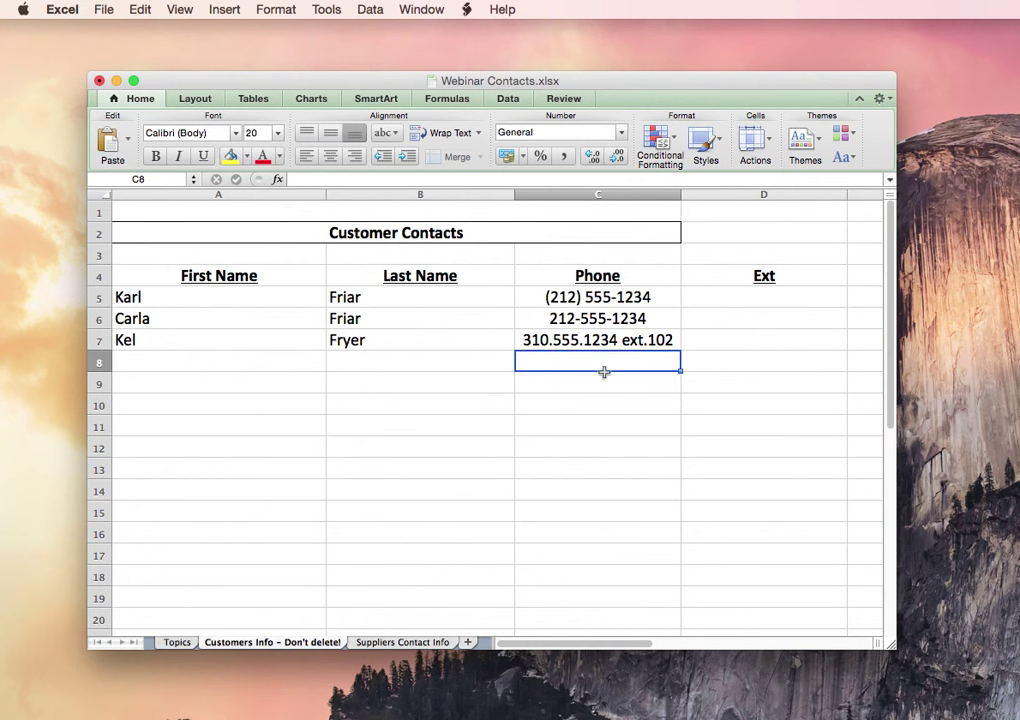
click(657, 297)
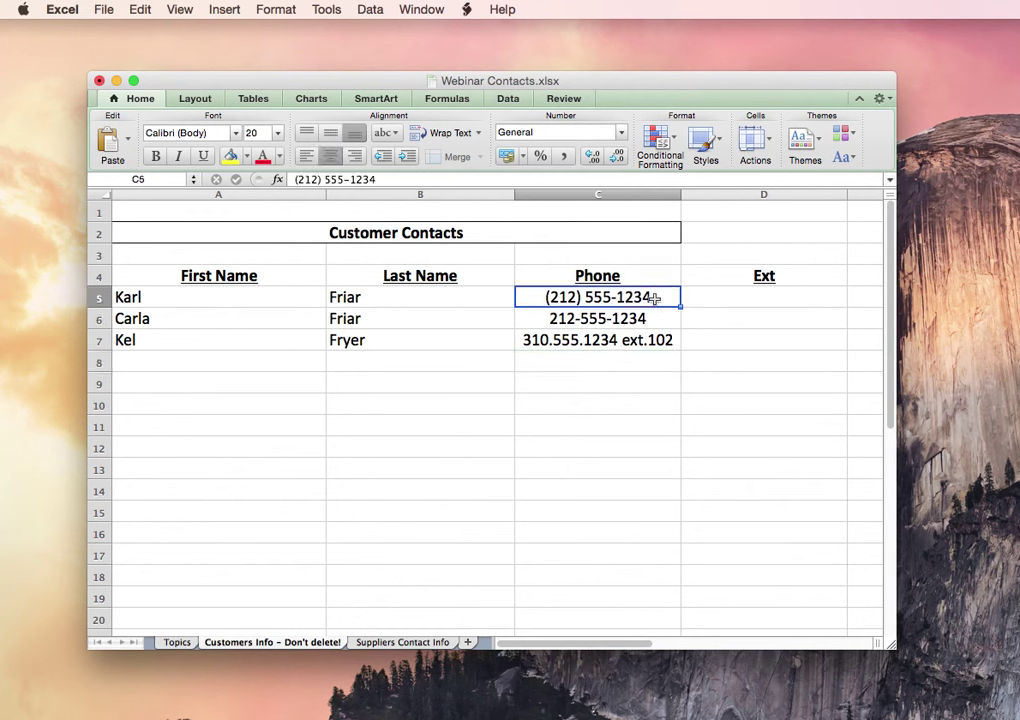
click(644, 339)
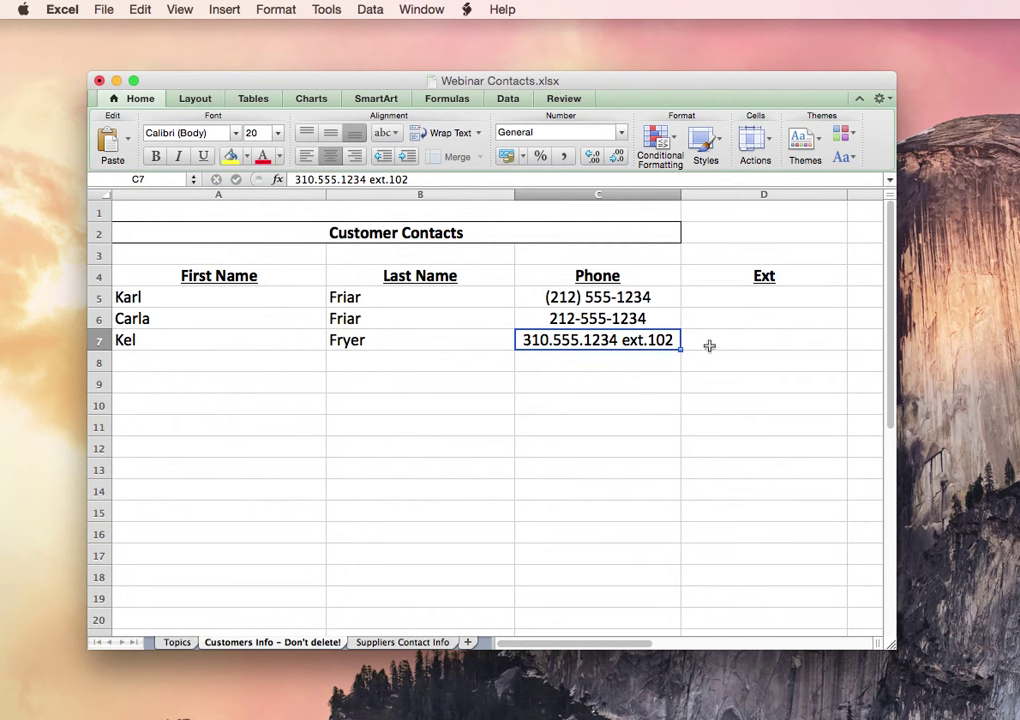
click(713, 197)
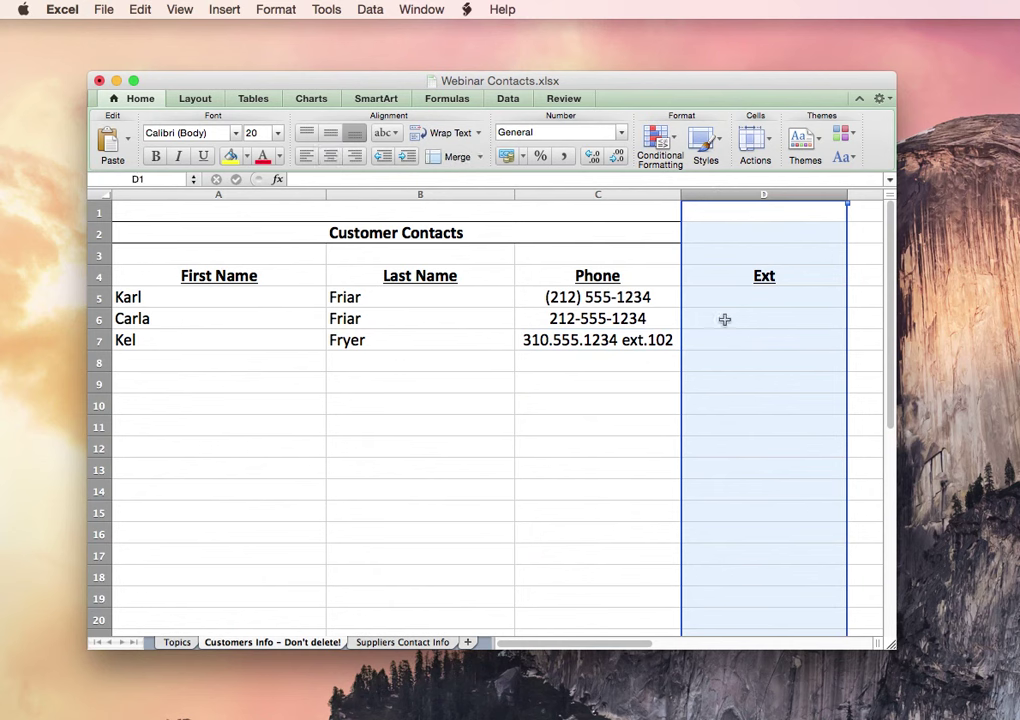
click(662, 339)
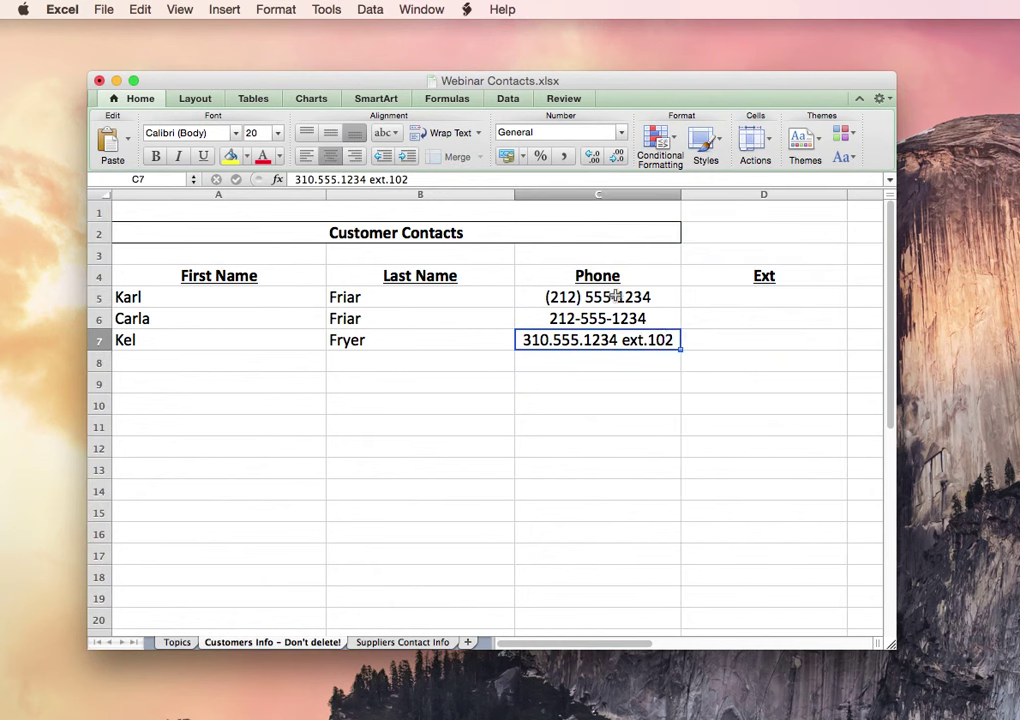
Step: Select phone numbers C5:C7 and examine the C5 entry without changing it
click(614, 194)
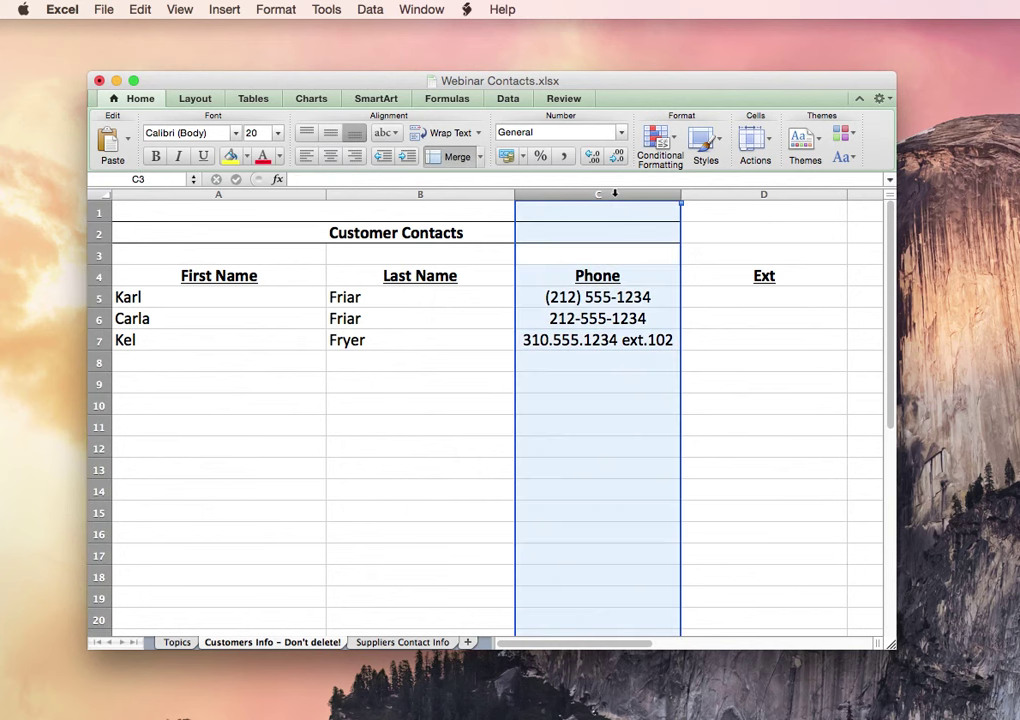
click(638, 302)
drag(638, 302, 632, 340)
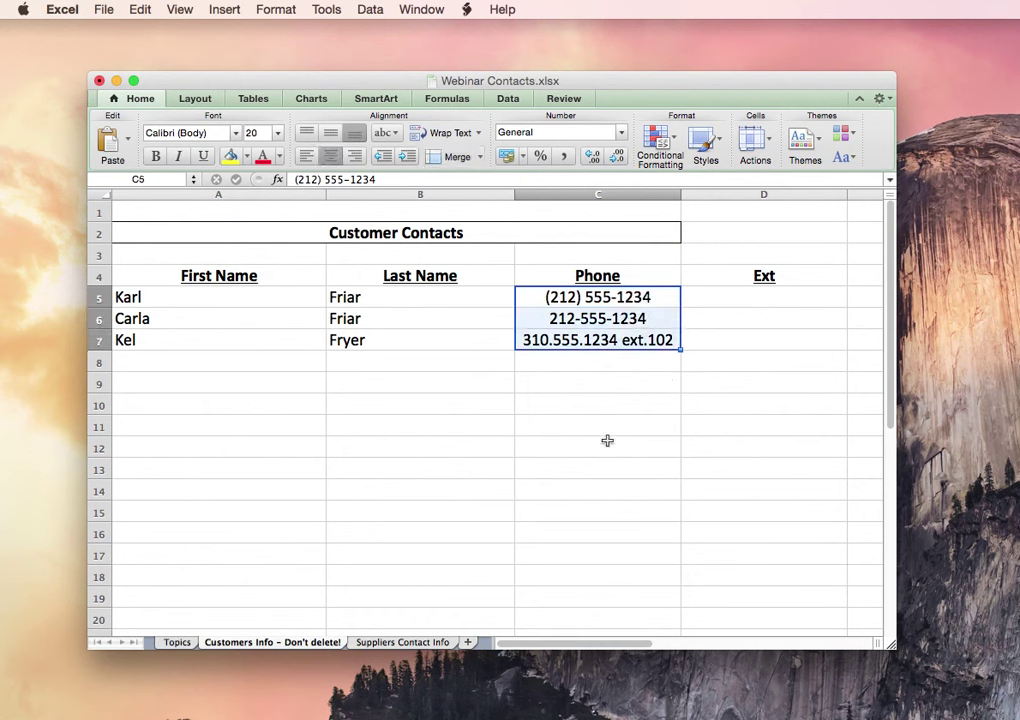
double_click(610, 298)
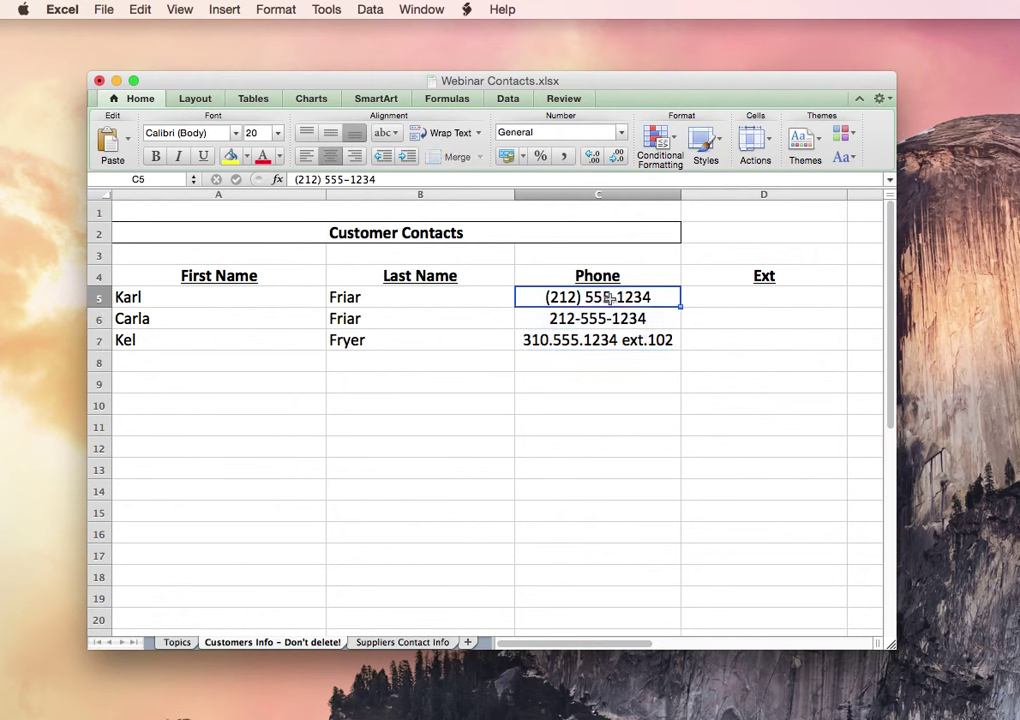
drag(611, 298, 612, 338)
key(Escape)
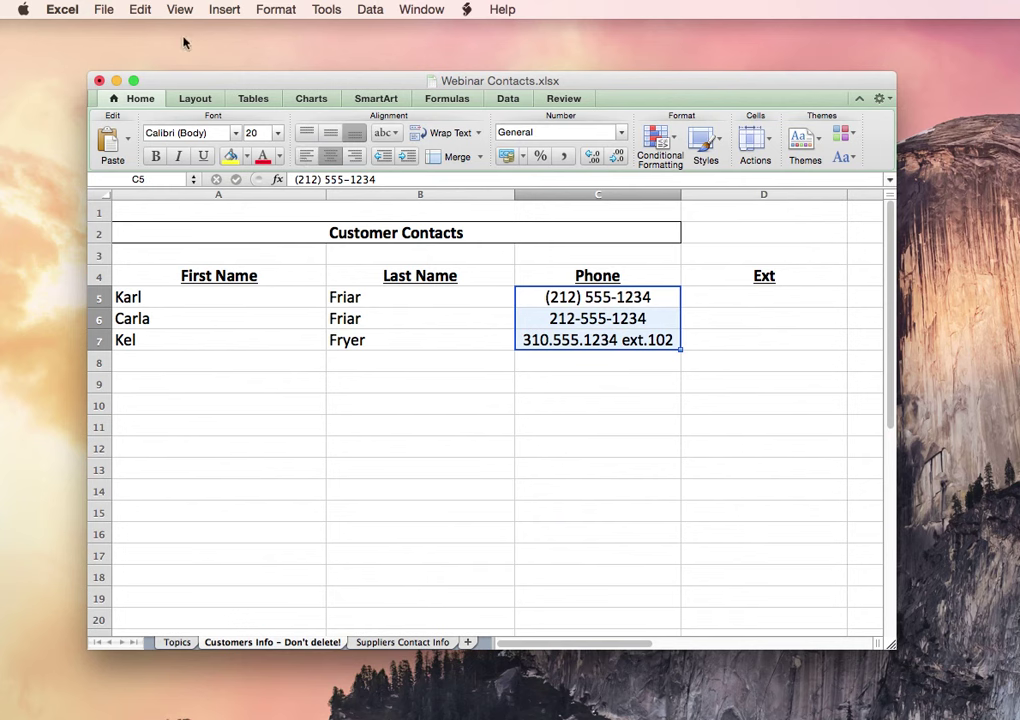
Step: Replace every '(' in the phone numbers with nothing using Replace All
click(141, 10)
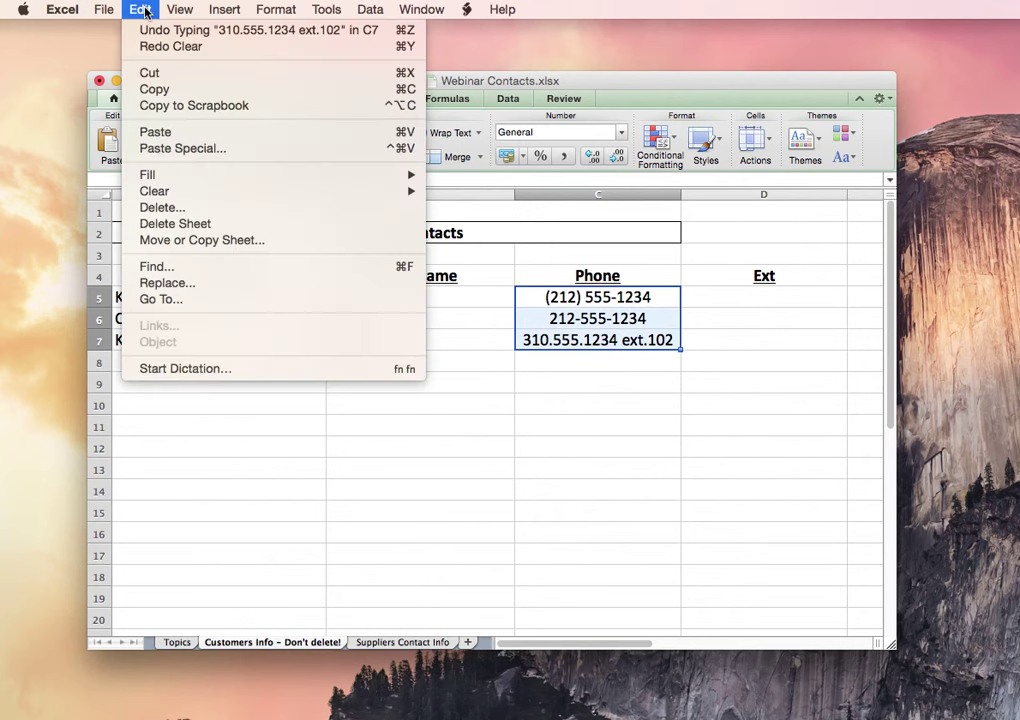
click(223, 283)
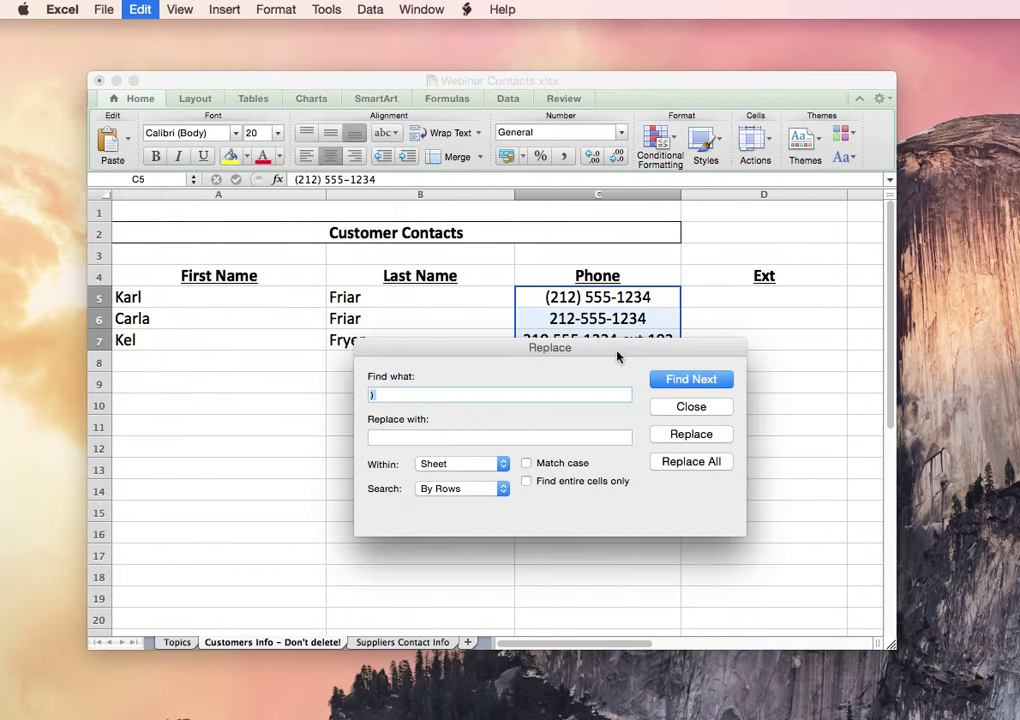
drag(610, 348, 434, 383)
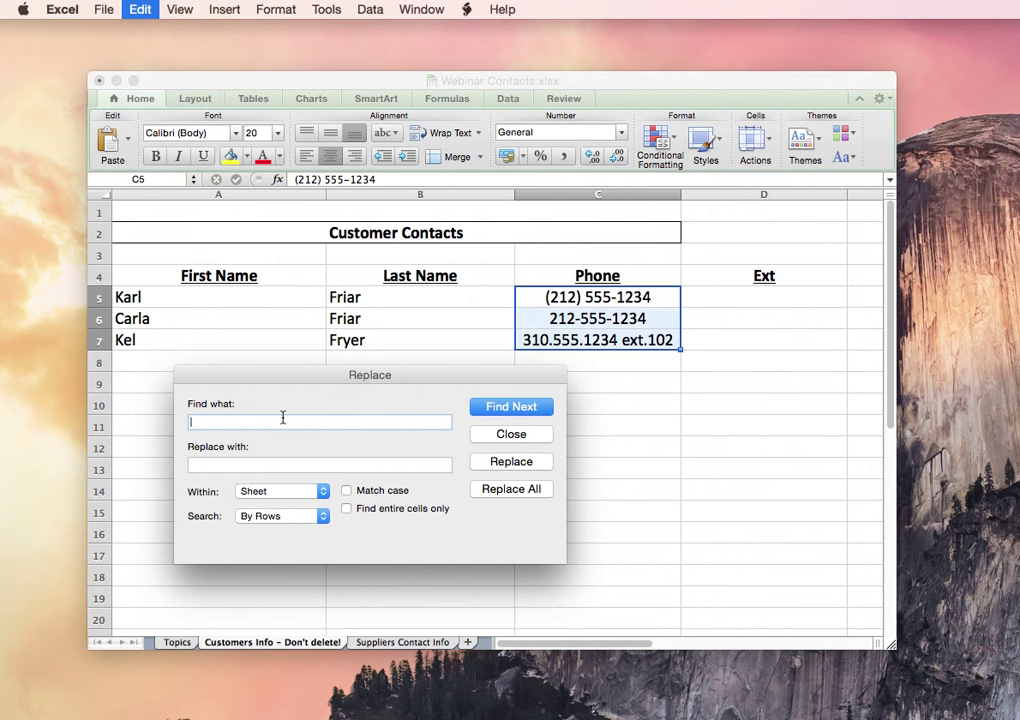
text(()
click(268, 463)
click(511, 489)
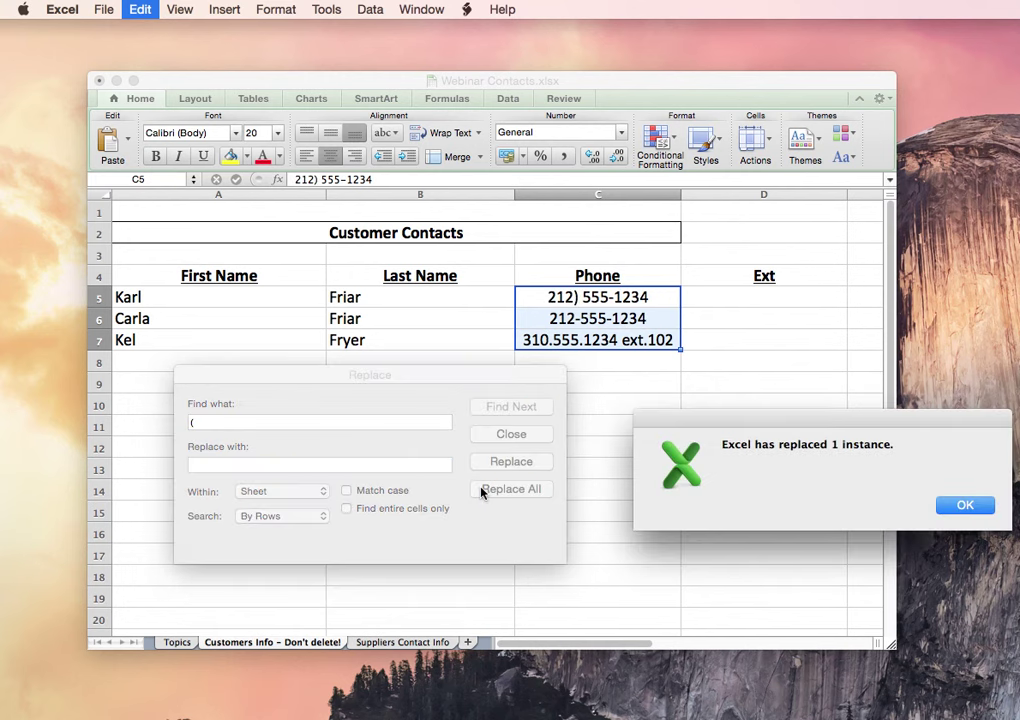
click(955, 507)
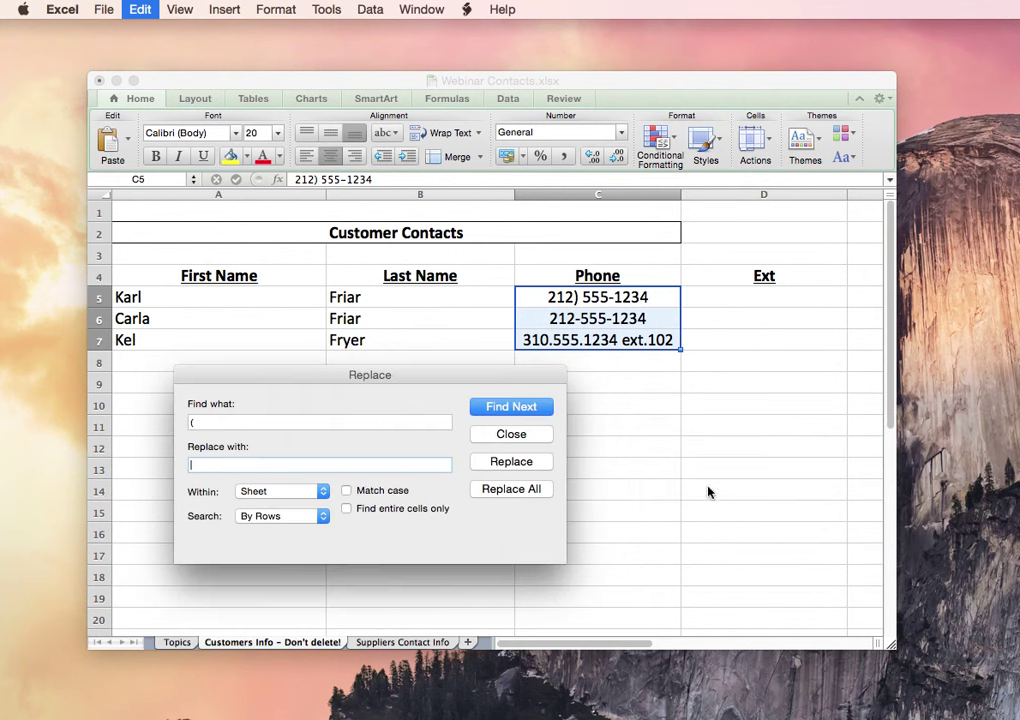
click(397, 422)
key(BackSpace)
text(-)
click(511, 489)
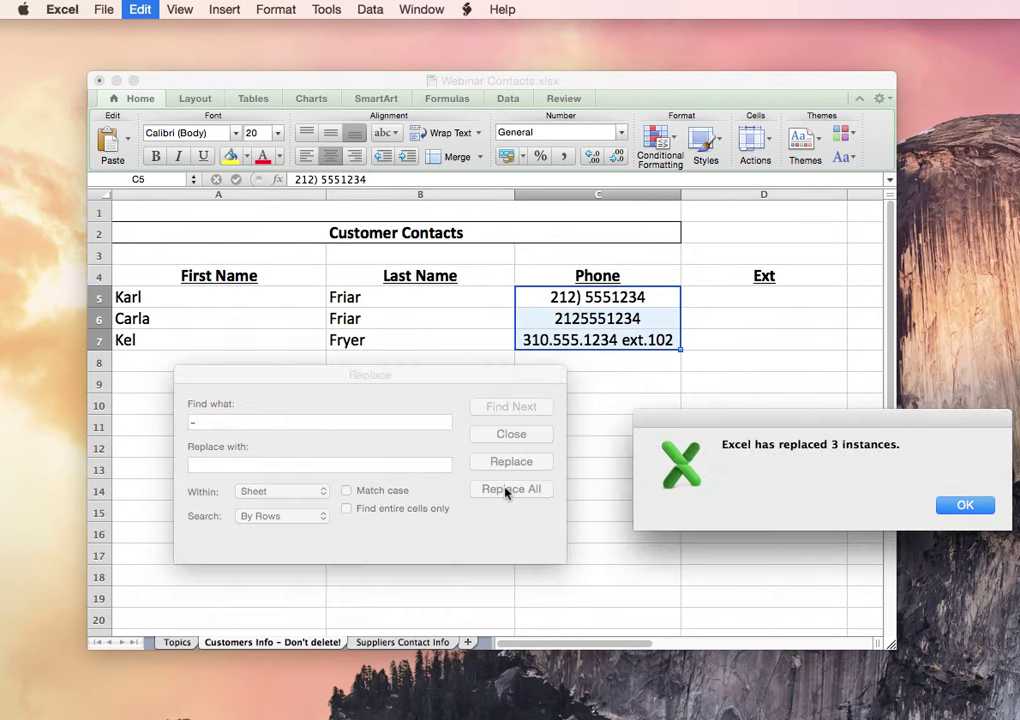
click(965, 505)
key(BackSpace)
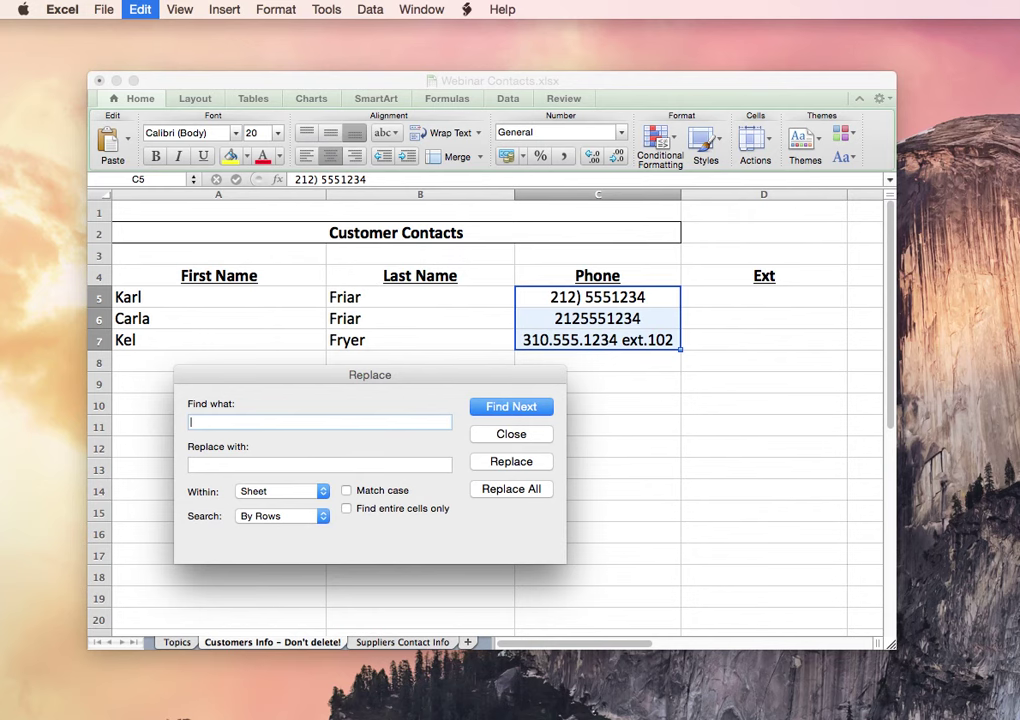
text())
text(.)
click(498, 494)
click(966, 503)
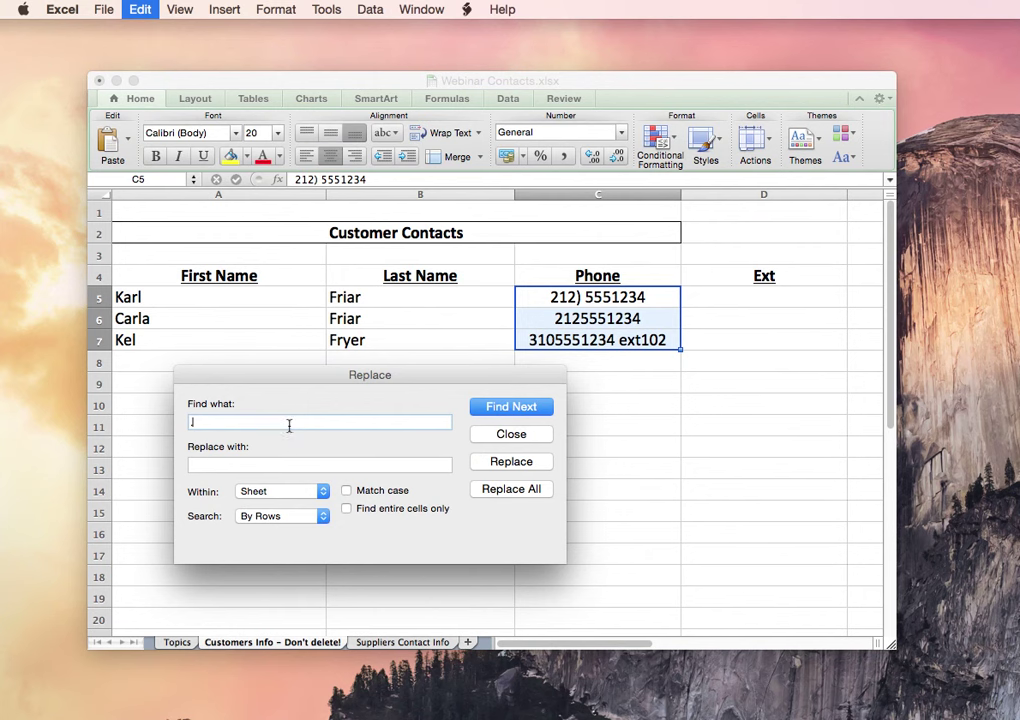
key(BackSpace)
text())
click(518, 490)
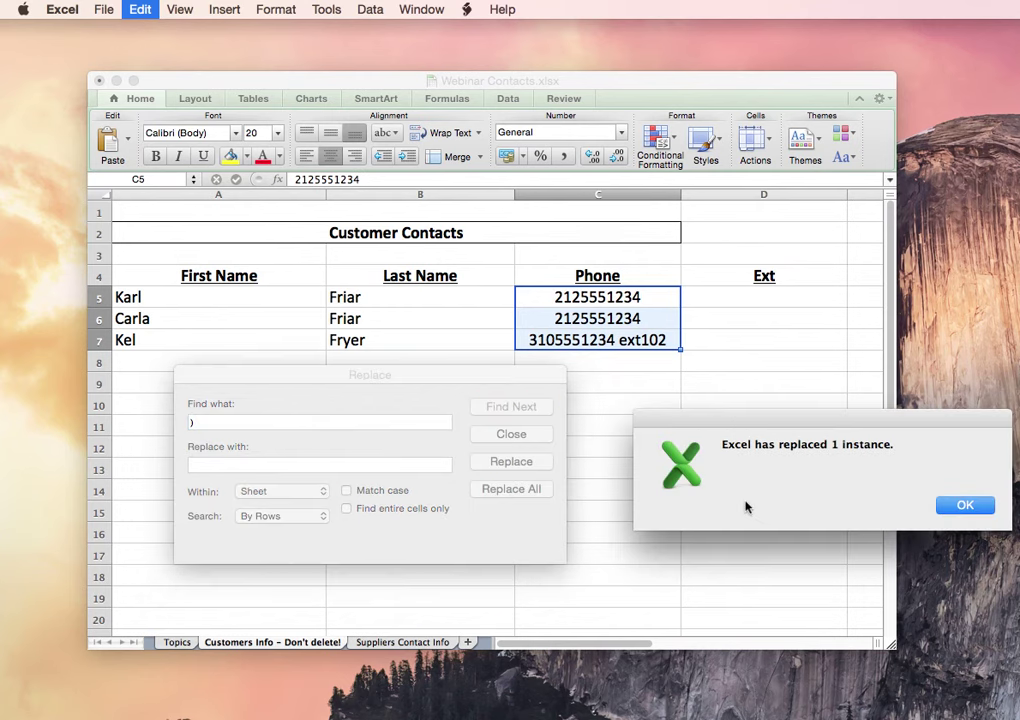
click(957, 506)
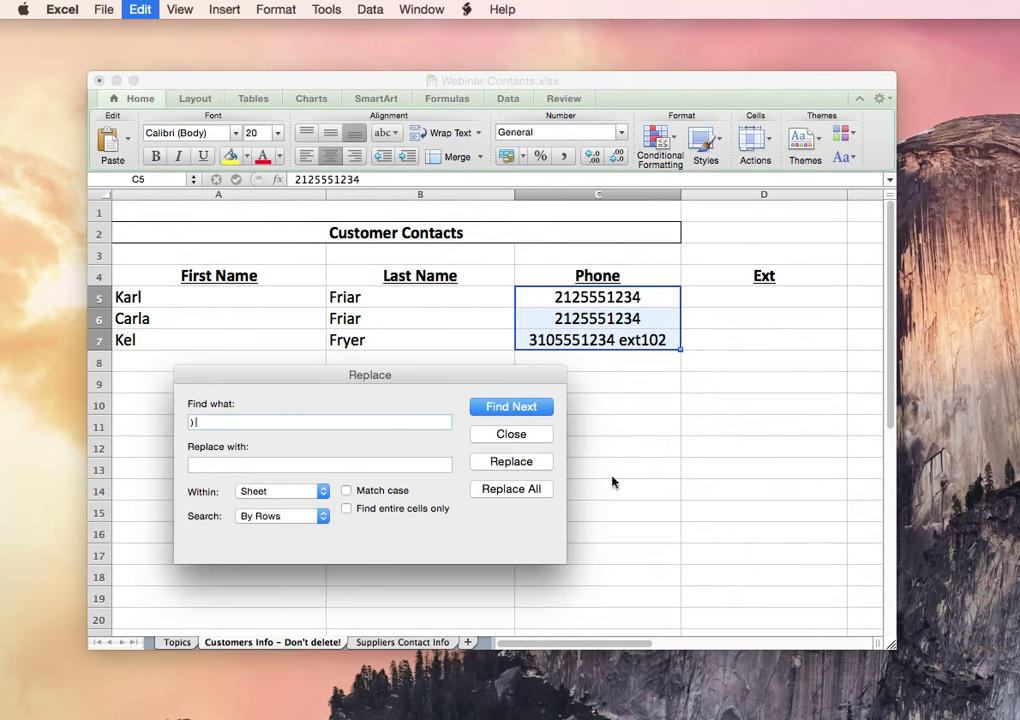
click(519, 437)
click(646, 361)
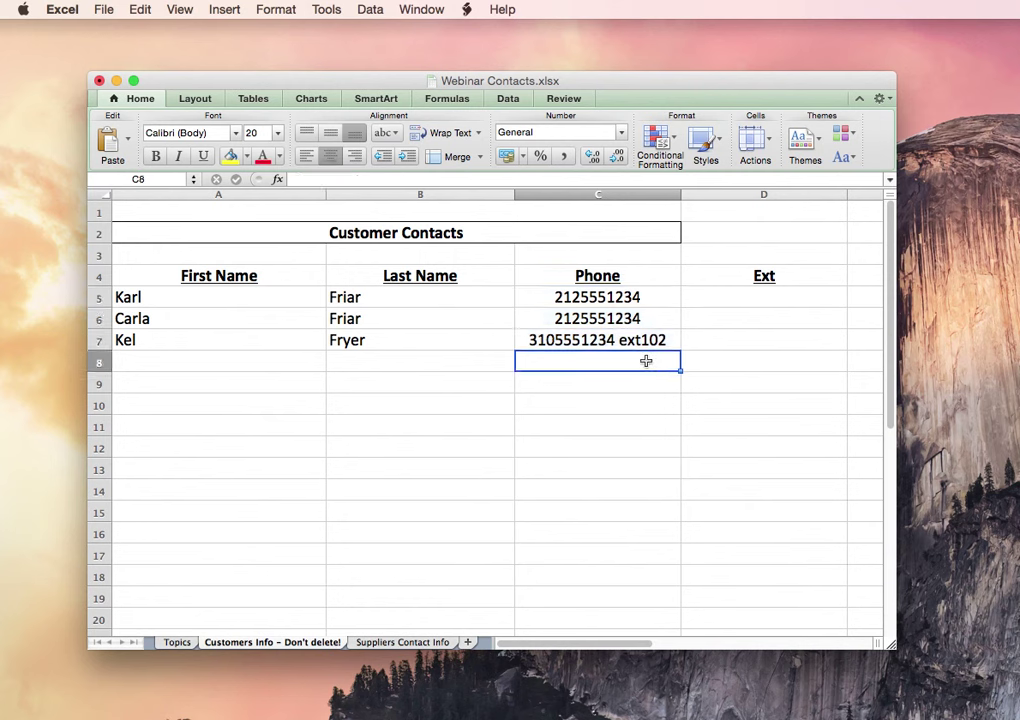
key(Up)
key(Up)
key(Up)
key(Up)
key(Down)
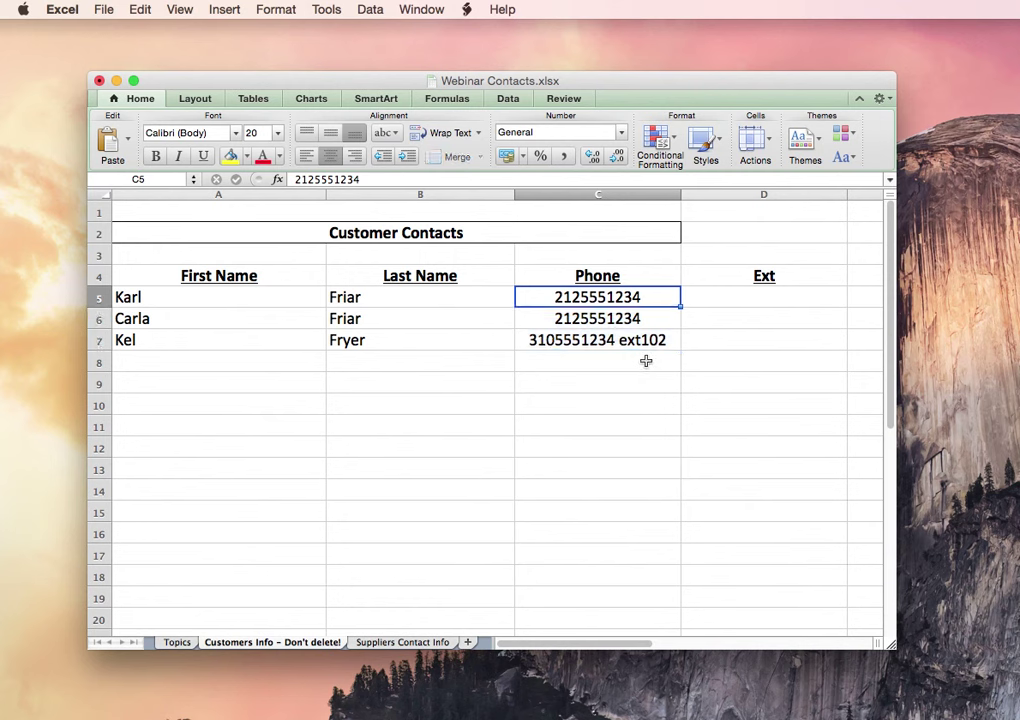
key(Down)
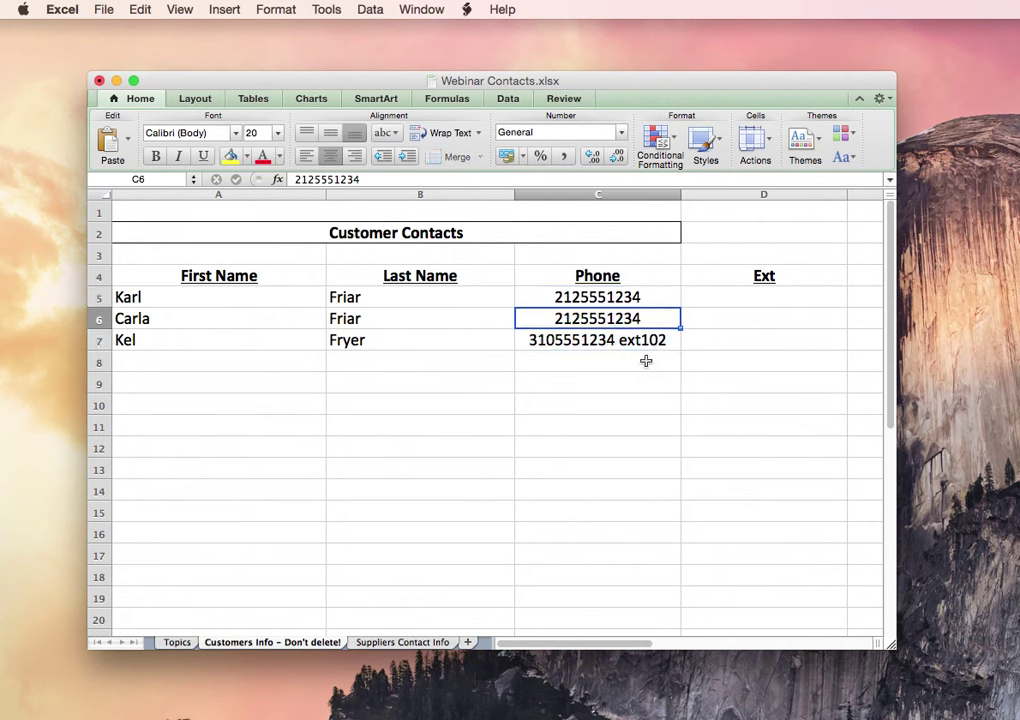
key(Down)
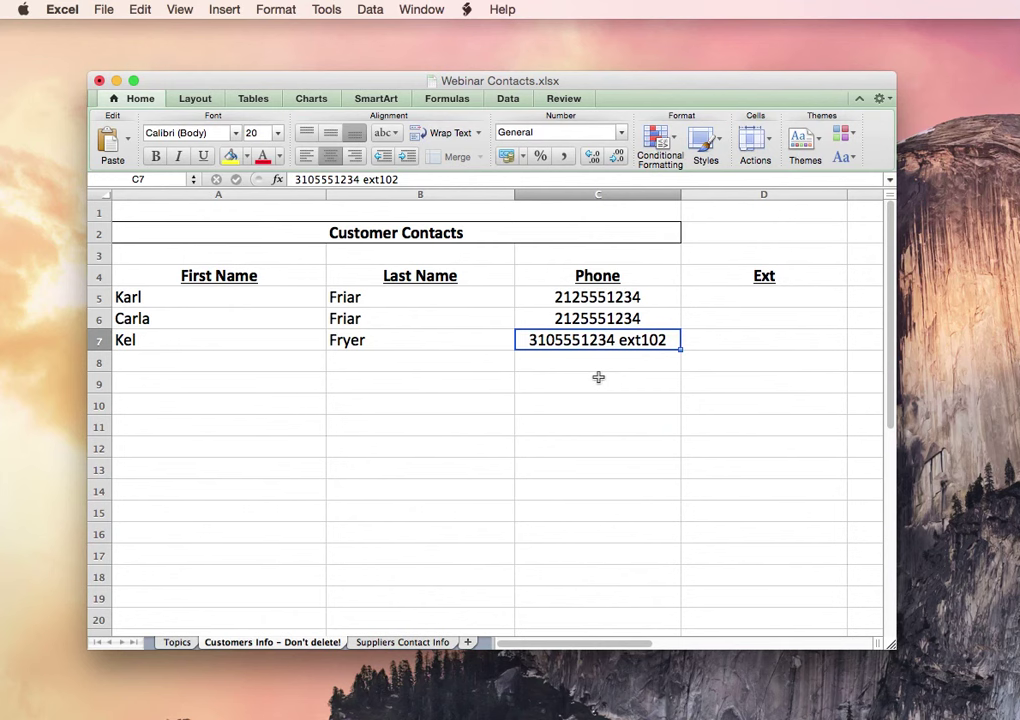
Step: Launch Text to Columns for C7 and continue with Delimited data
click(369, 12)
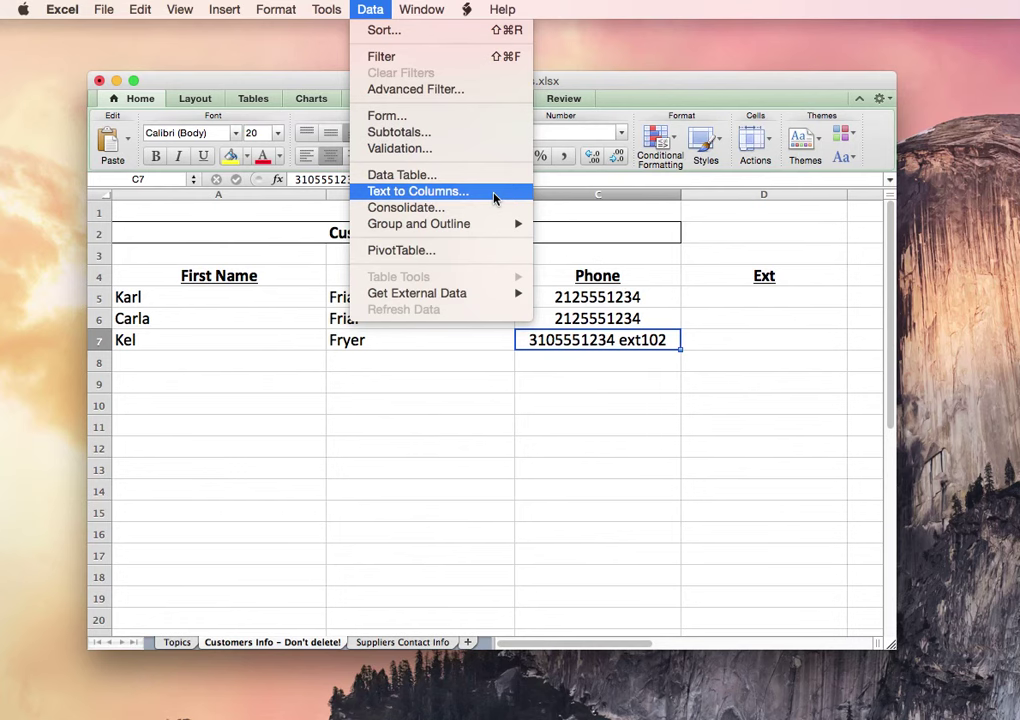
click(493, 199)
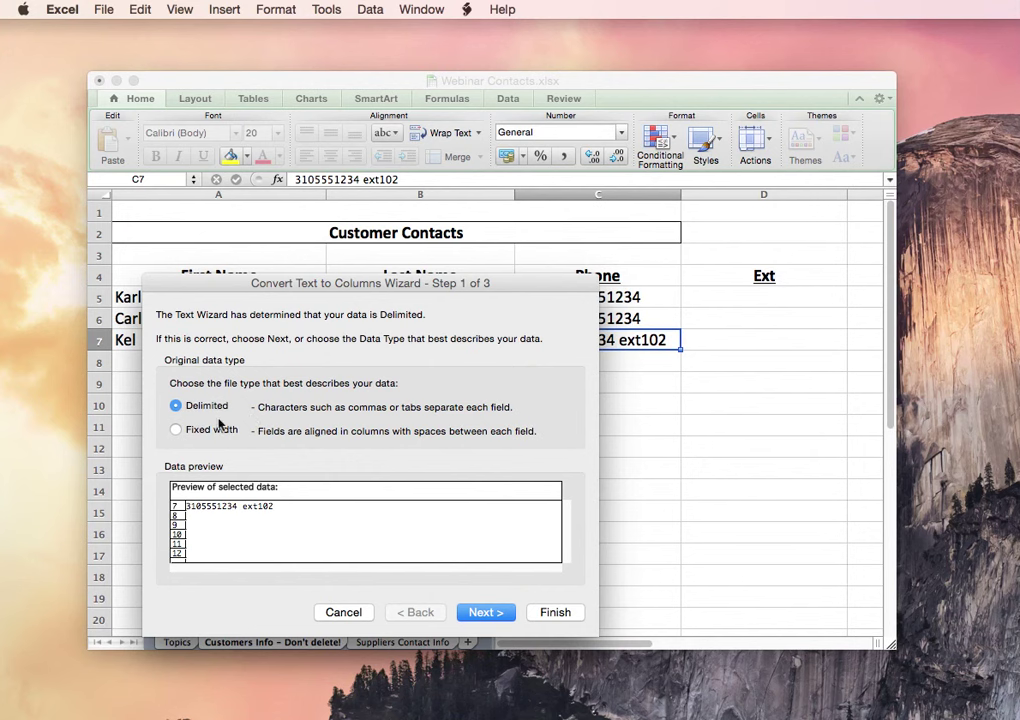
click(473, 615)
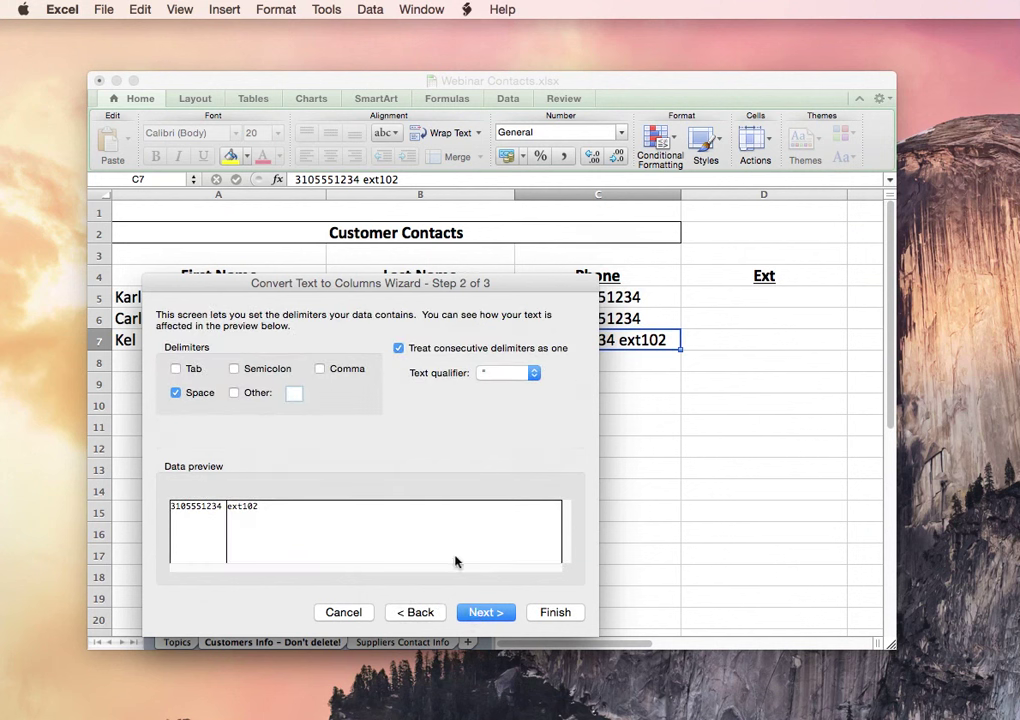
click(196, 394)
click(187, 371)
click(191, 372)
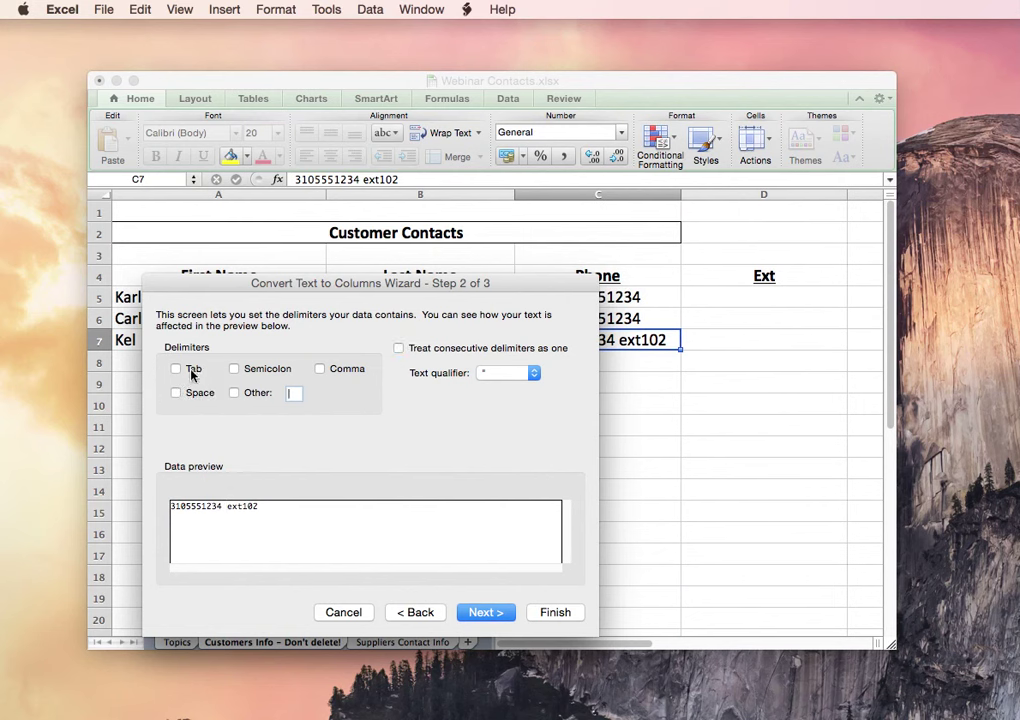
click(268, 375)
click(272, 369)
click(203, 395)
text(/)
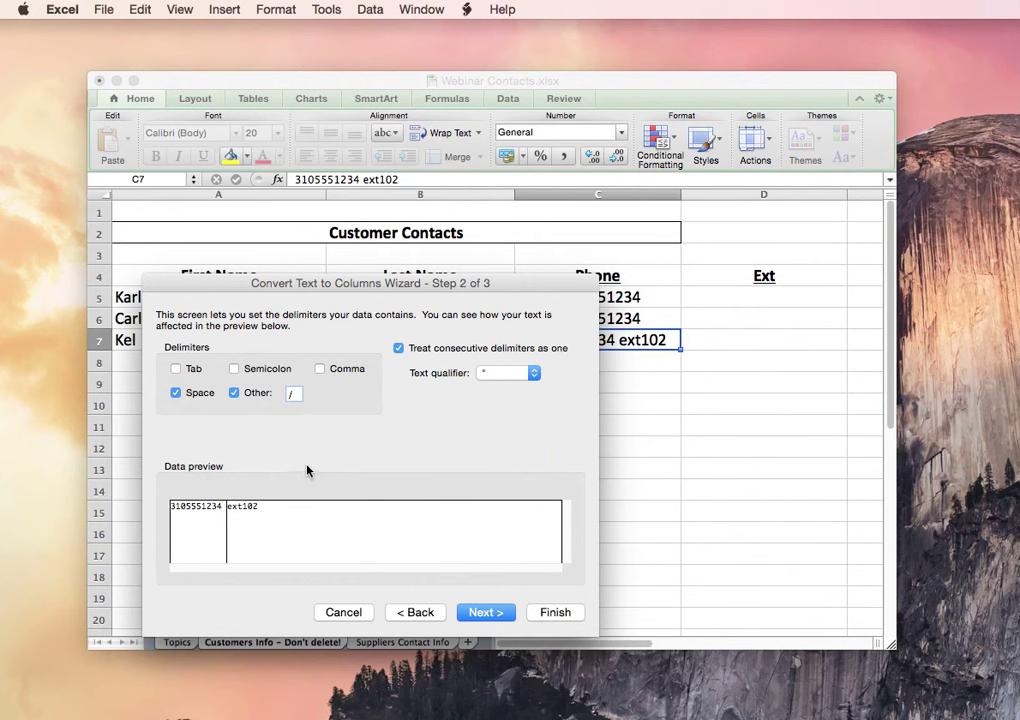
key(BackSpace)
click(233, 394)
Step: Finish the wizard so ext102 moves into the Ext column D7
click(499, 616)
click(505, 613)
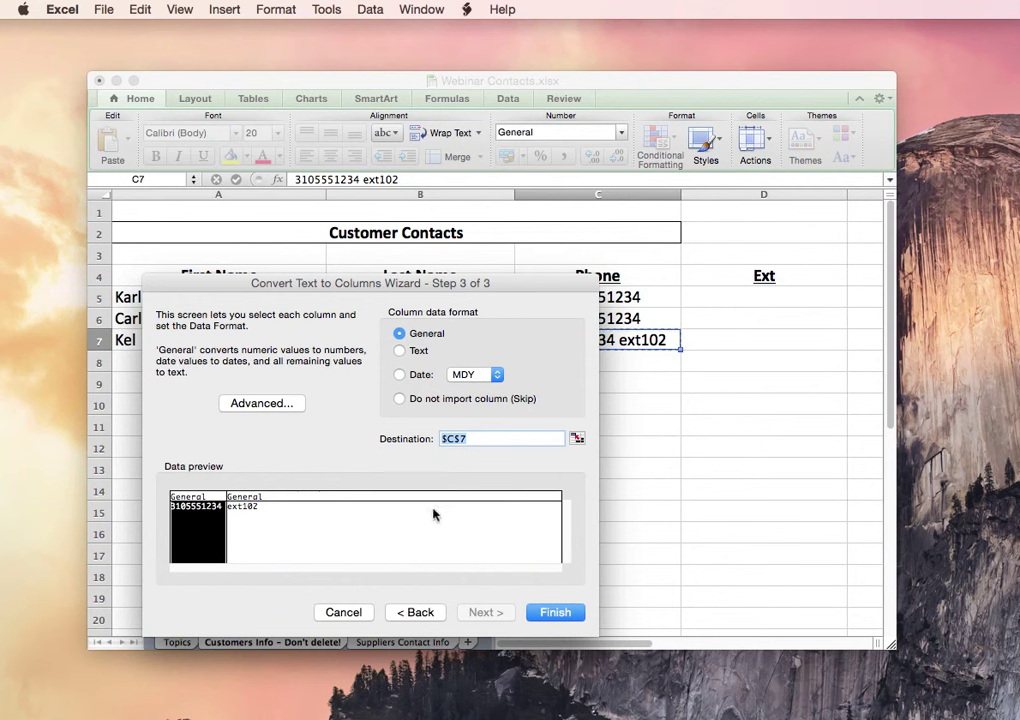
click(541, 617)
click(555, 613)
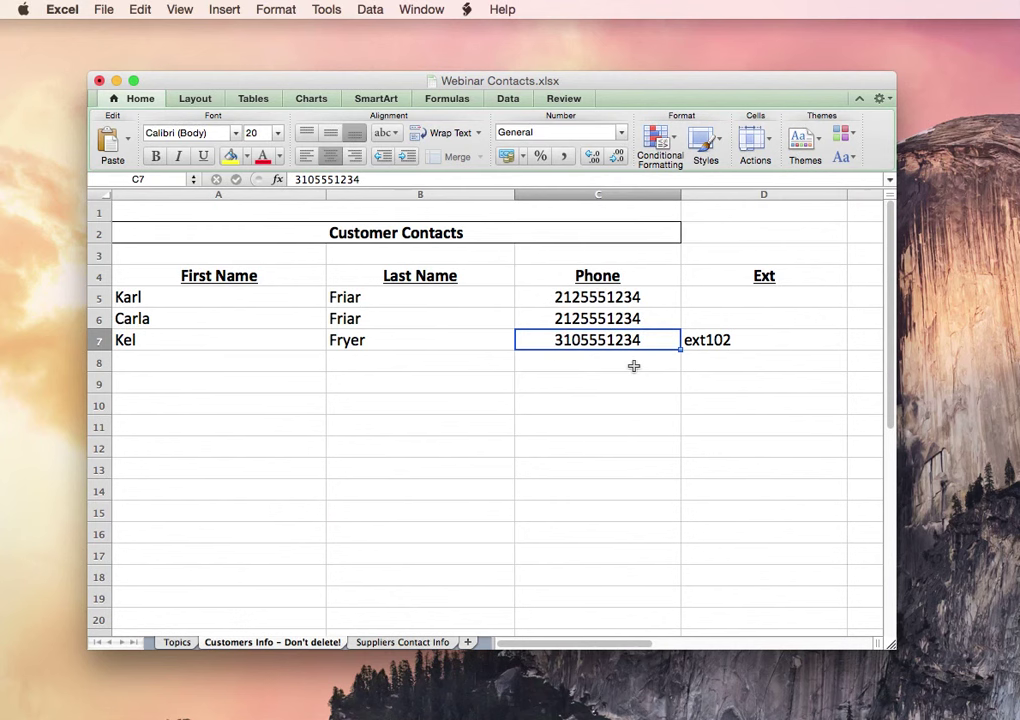
Step: Switch to the Topics sheet
click(185, 644)
Step: Review the Removing Extensions and Unmerging Cells topics, then return to the Customers Info sheet
click(224, 297)
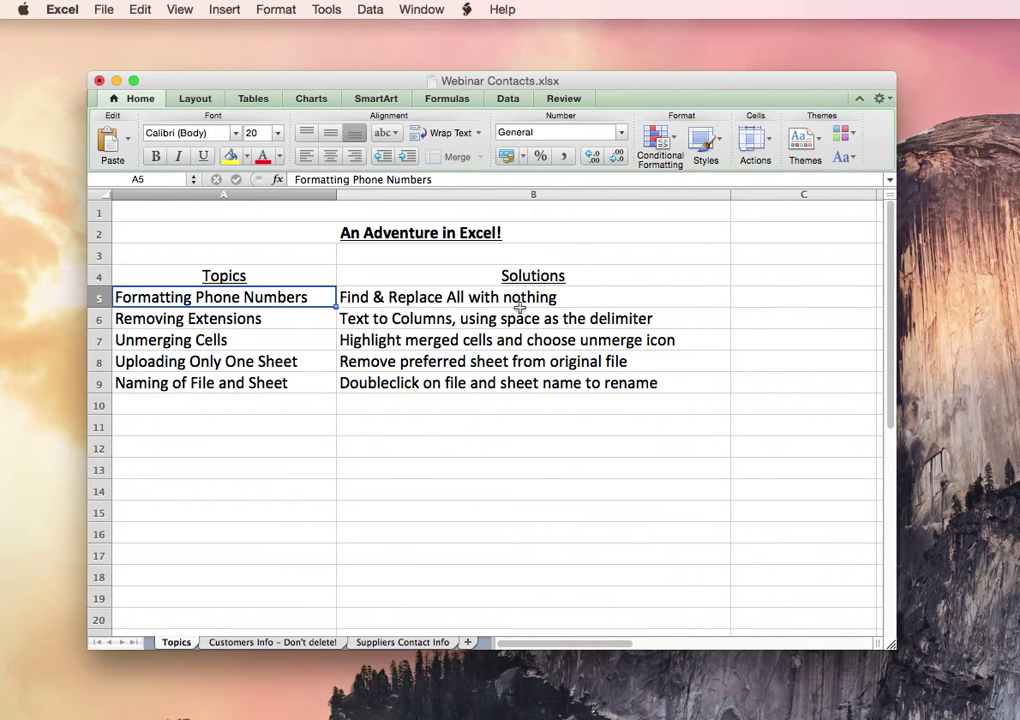
click(241, 322)
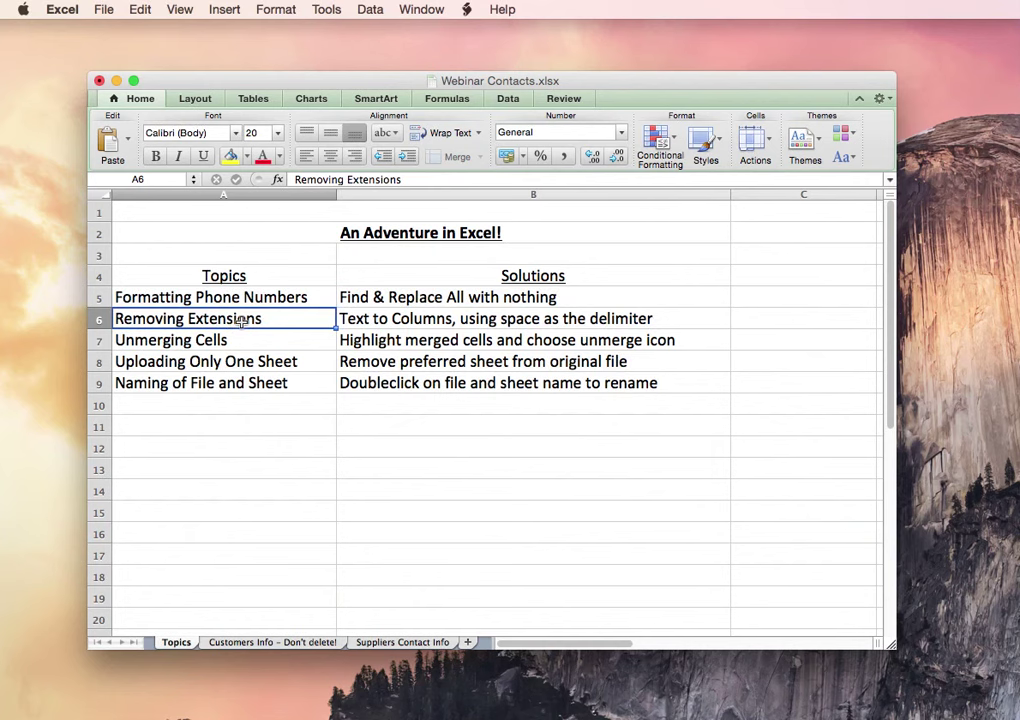
click(356, 323)
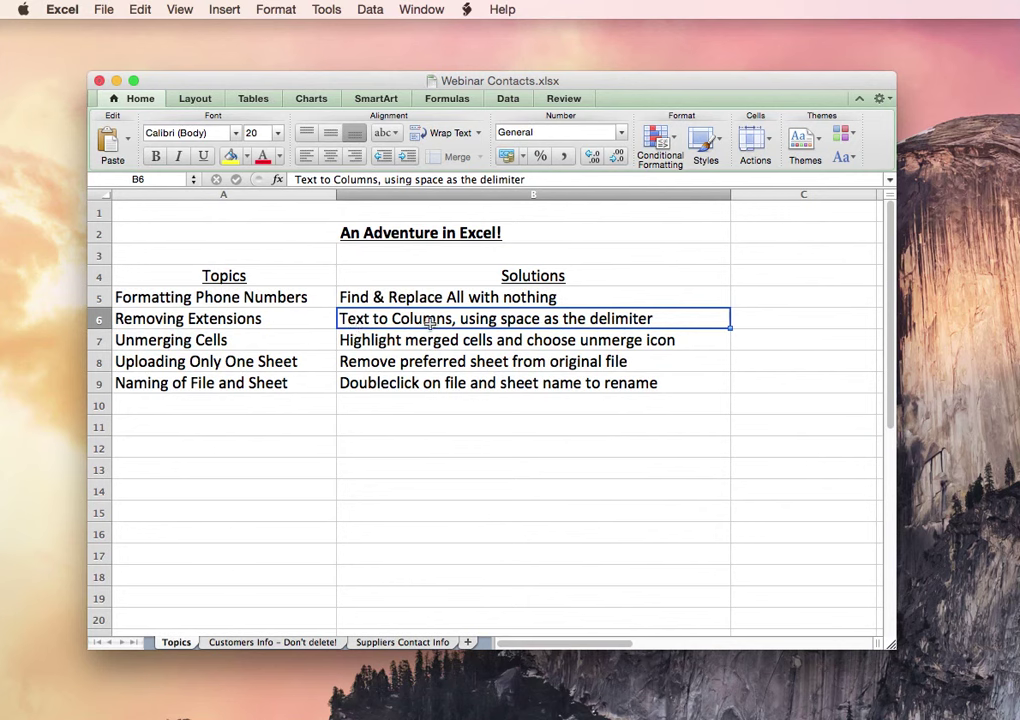
click(306, 342)
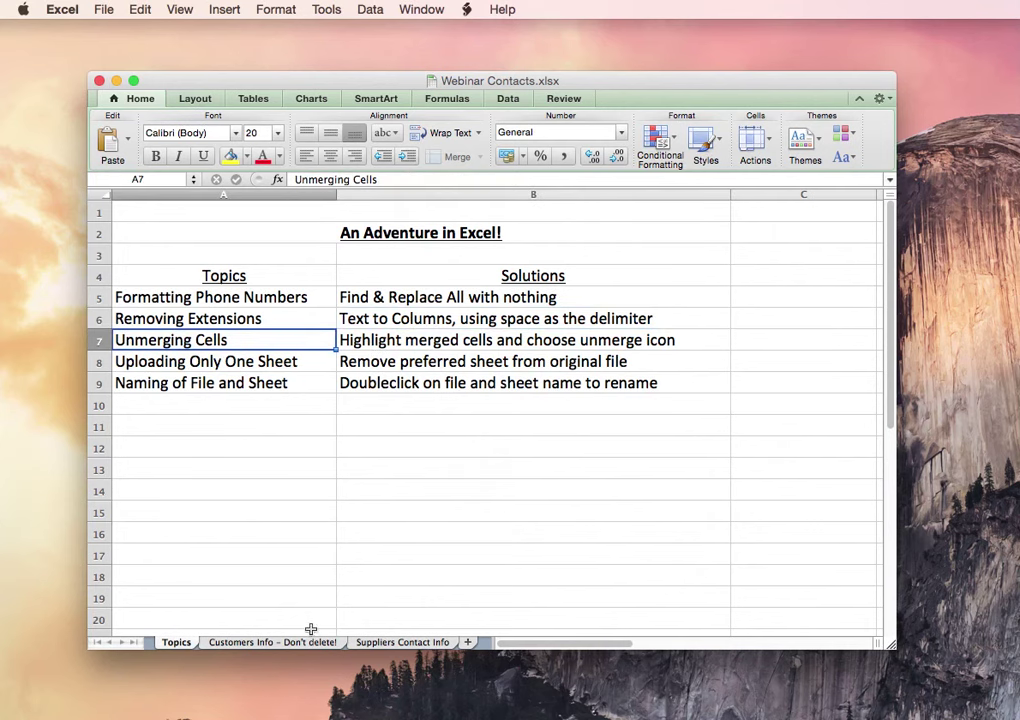
click(272, 642)
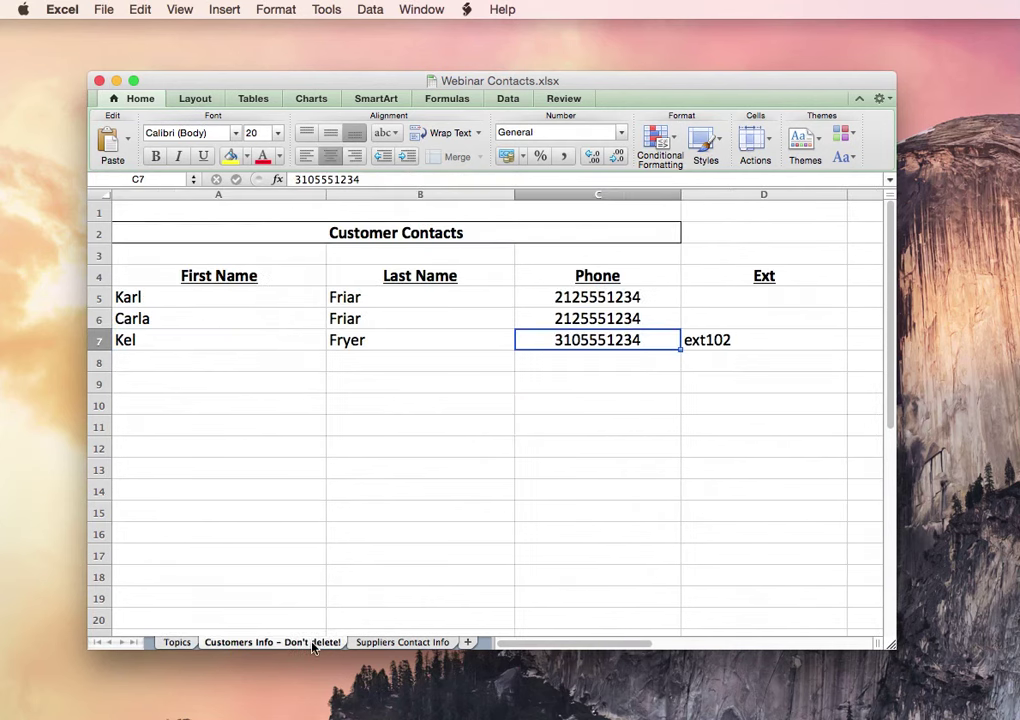
Step: Unmerge the Customer Contacts title in A2 with Unmerge Cells
click(351, 229)
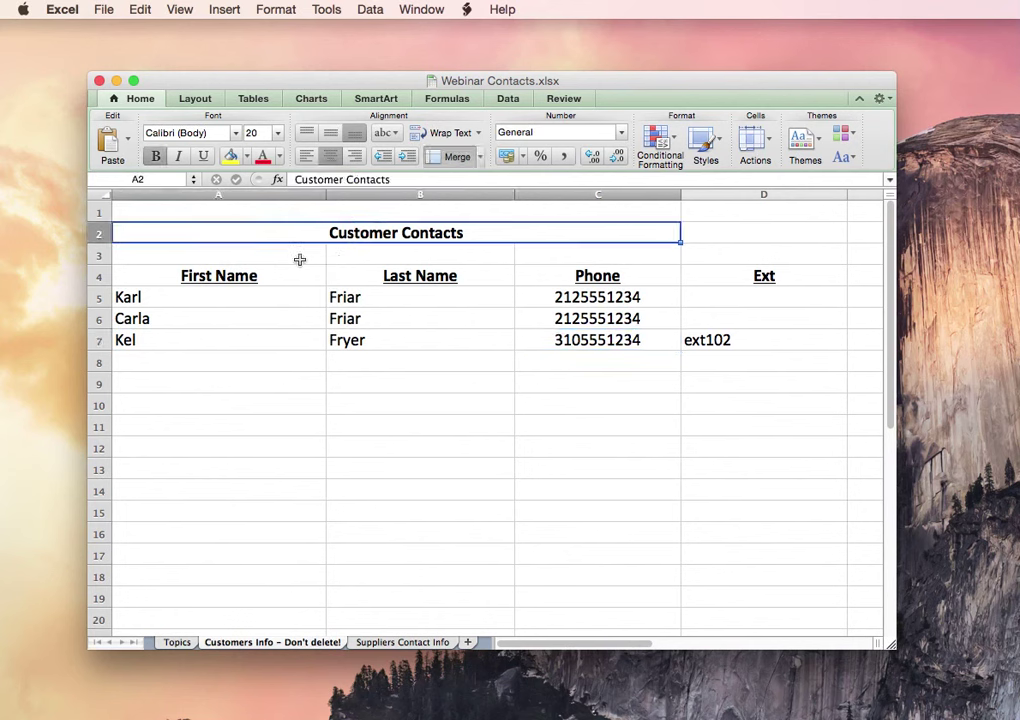
click(300, 260)
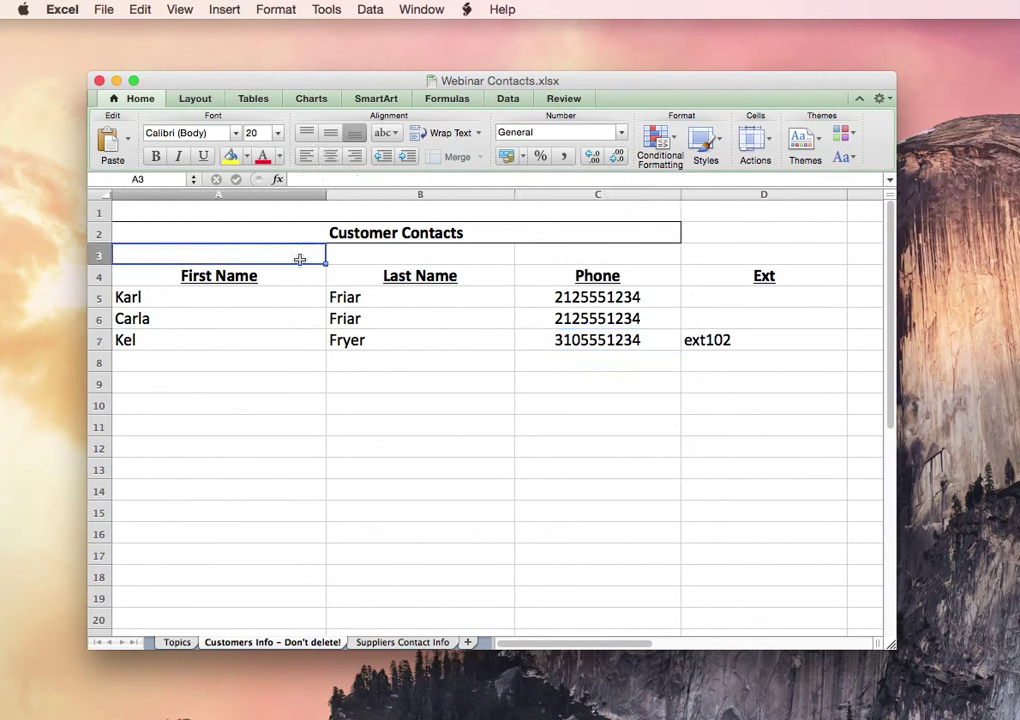
key(shift+Right)
key(shift+Right)
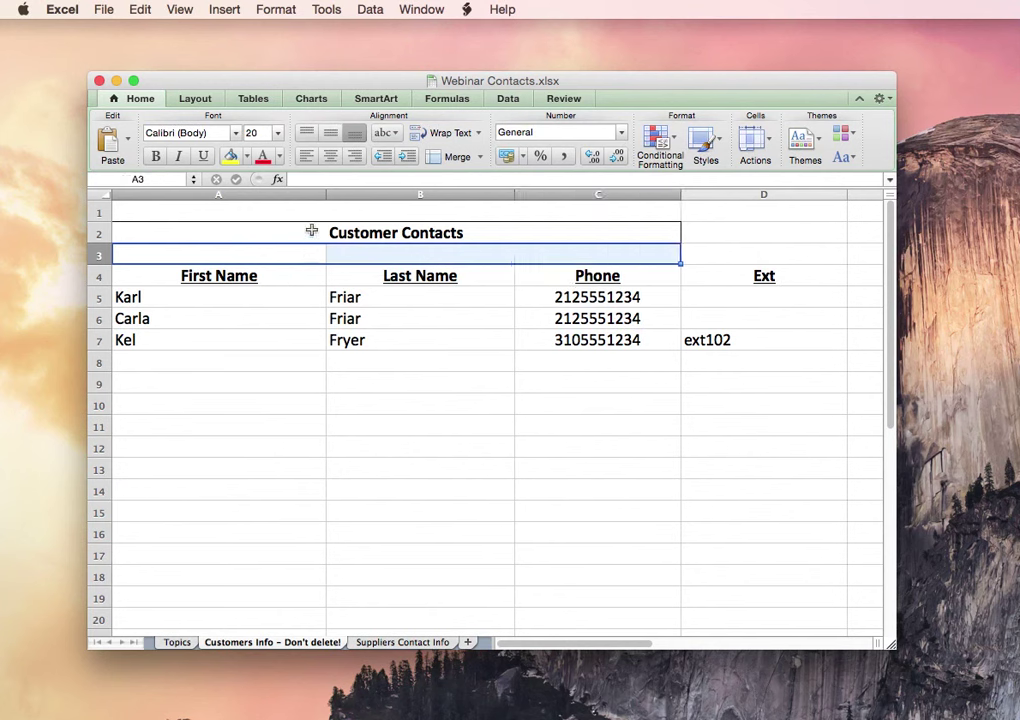
click(310, 231)
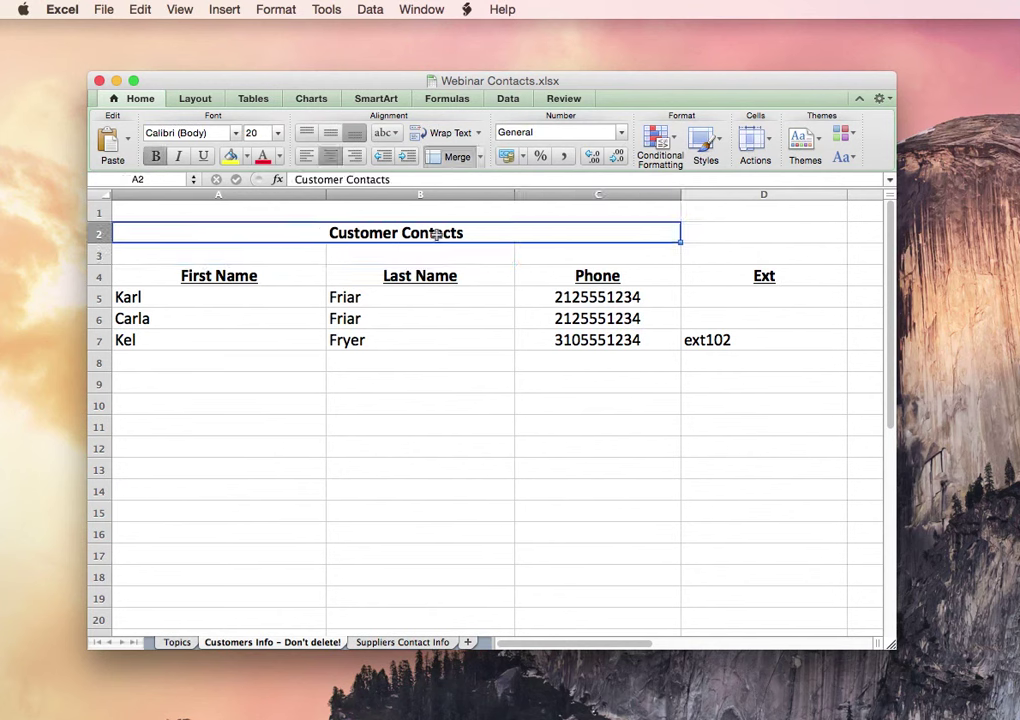
click(480, 160)
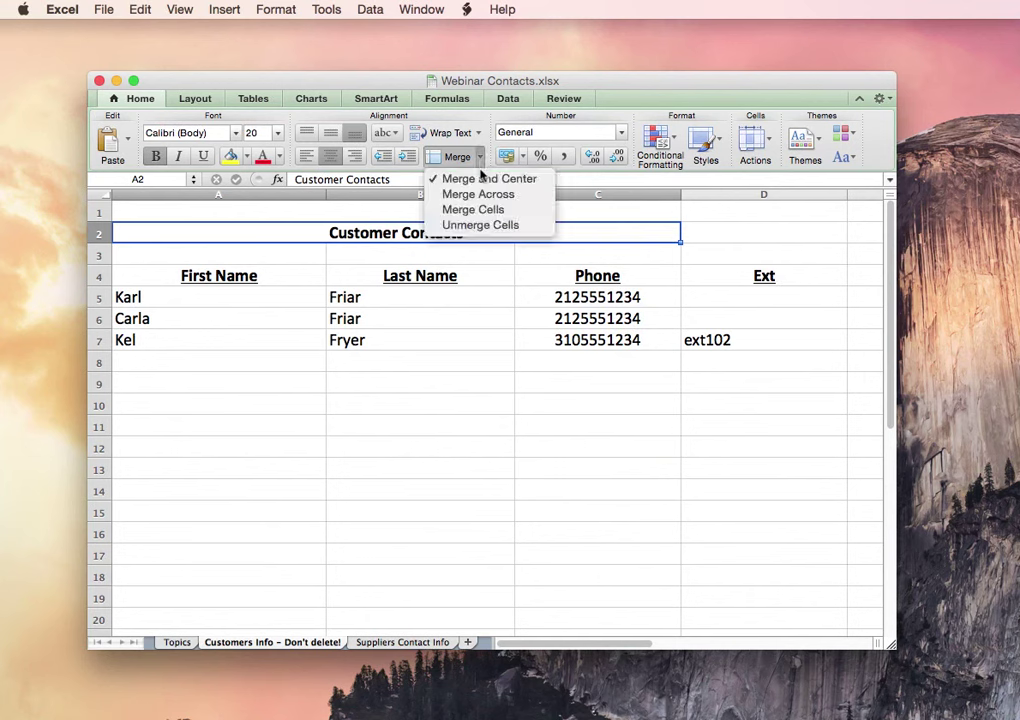
click(524, 225)
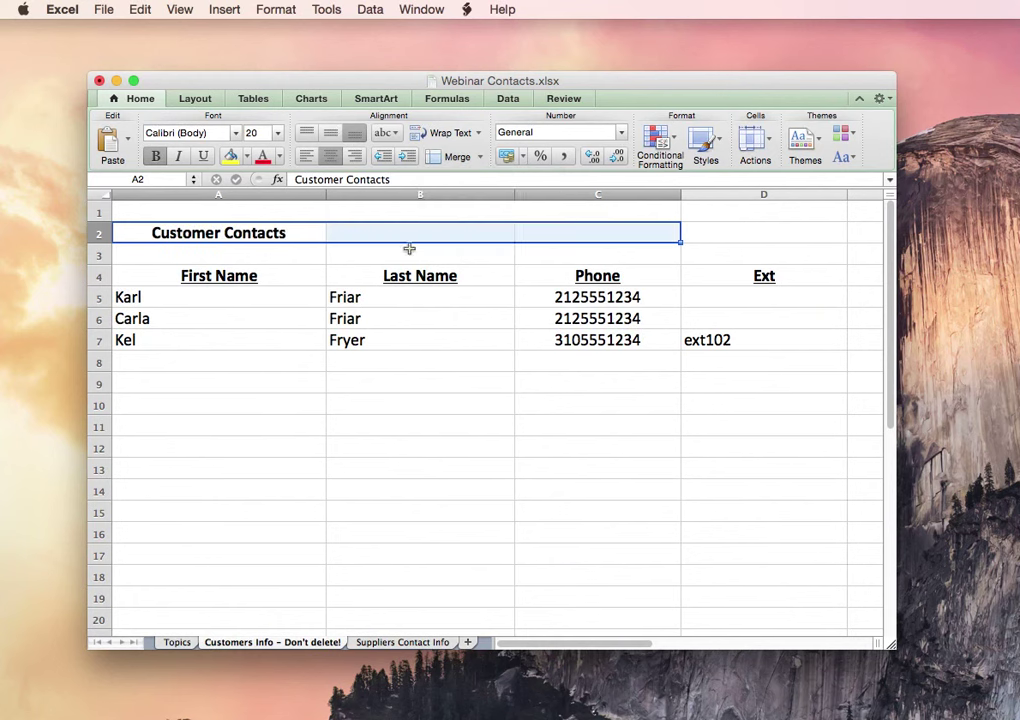
Step: Check the remaining merged cells in row 1, then select the entire sheet
click(319, 251)
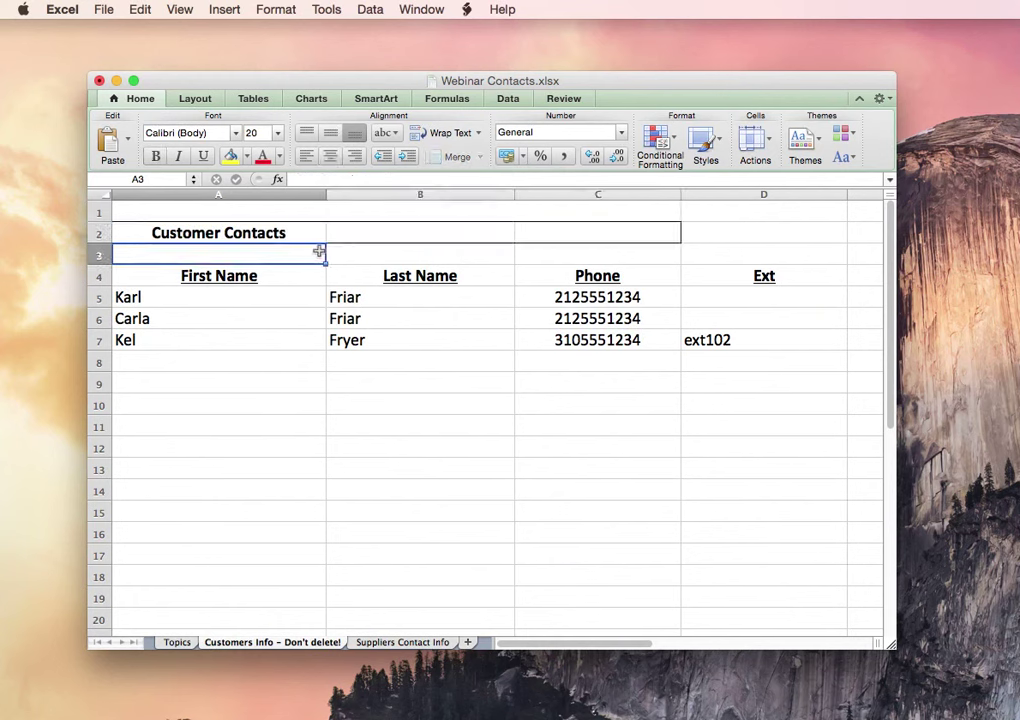
click(376, 211)
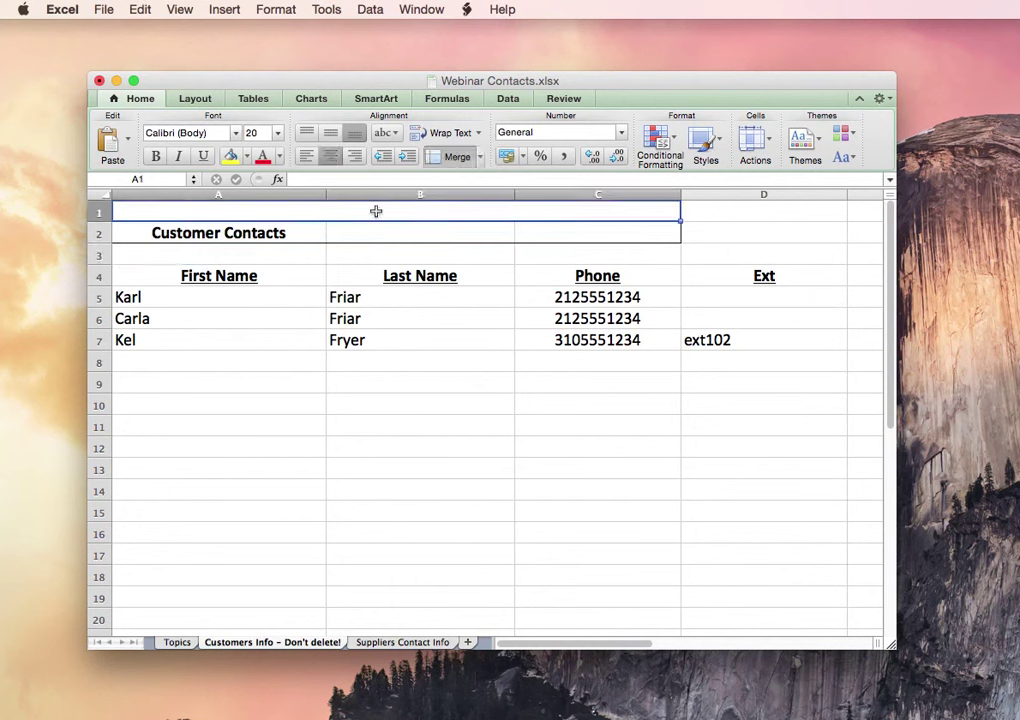
click(491, 233)
click(493, 216)
click(96, 195)
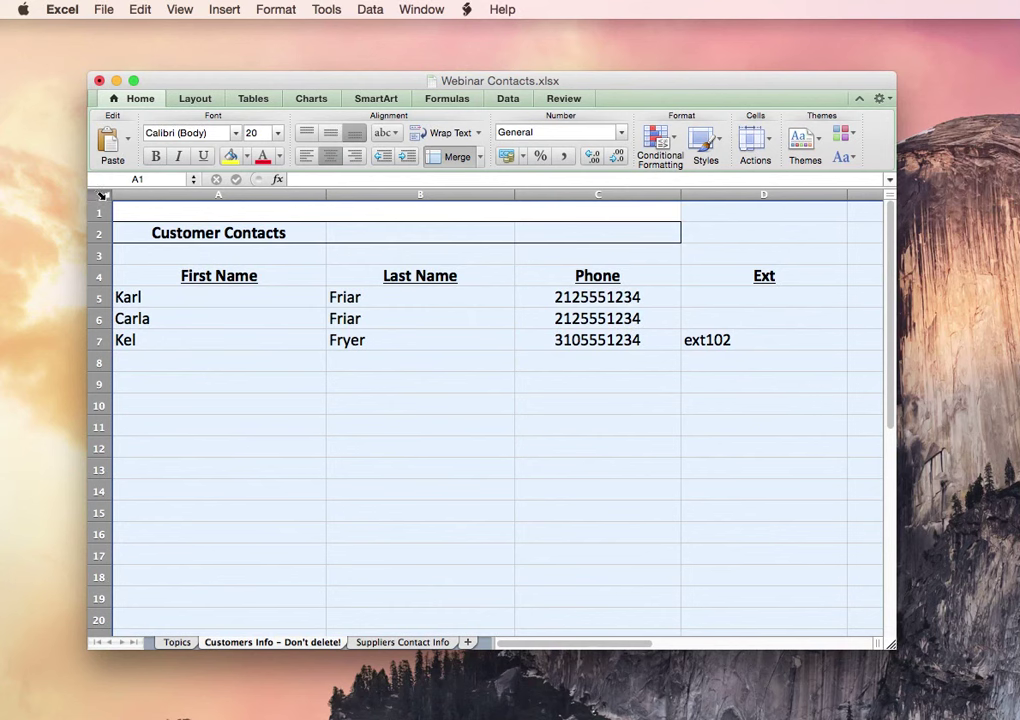
Step: Apply Unmerge Cells to the whole customers sheet, deselect, and move to the Topics sheet
click(480, 157)
click(481, 226)
click(302, 217)
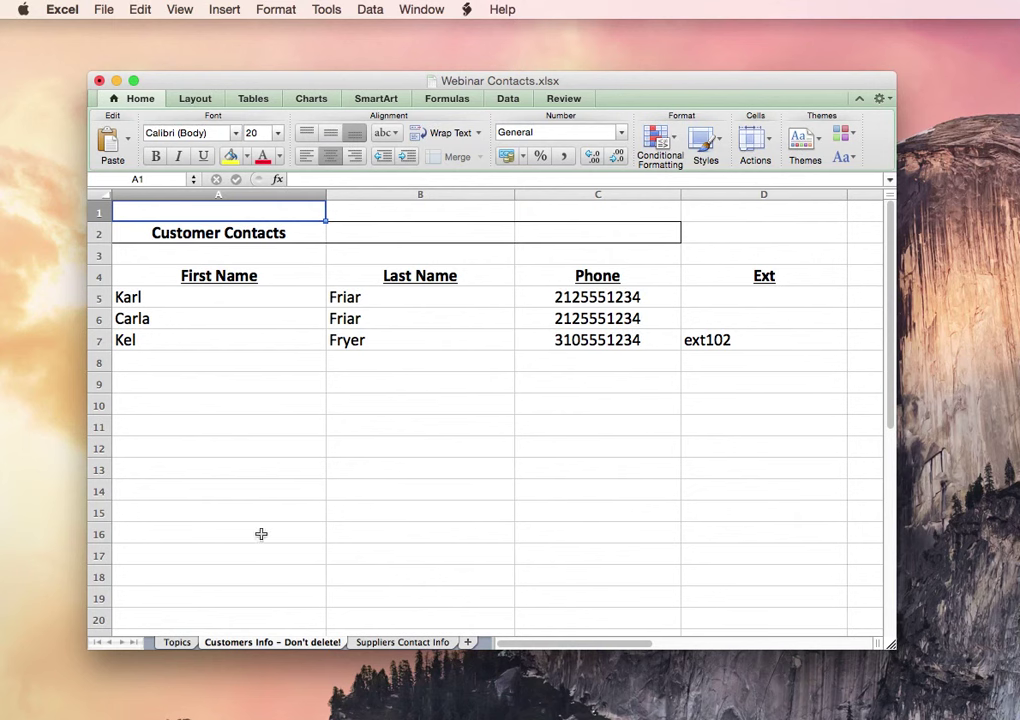
click(178, 642)
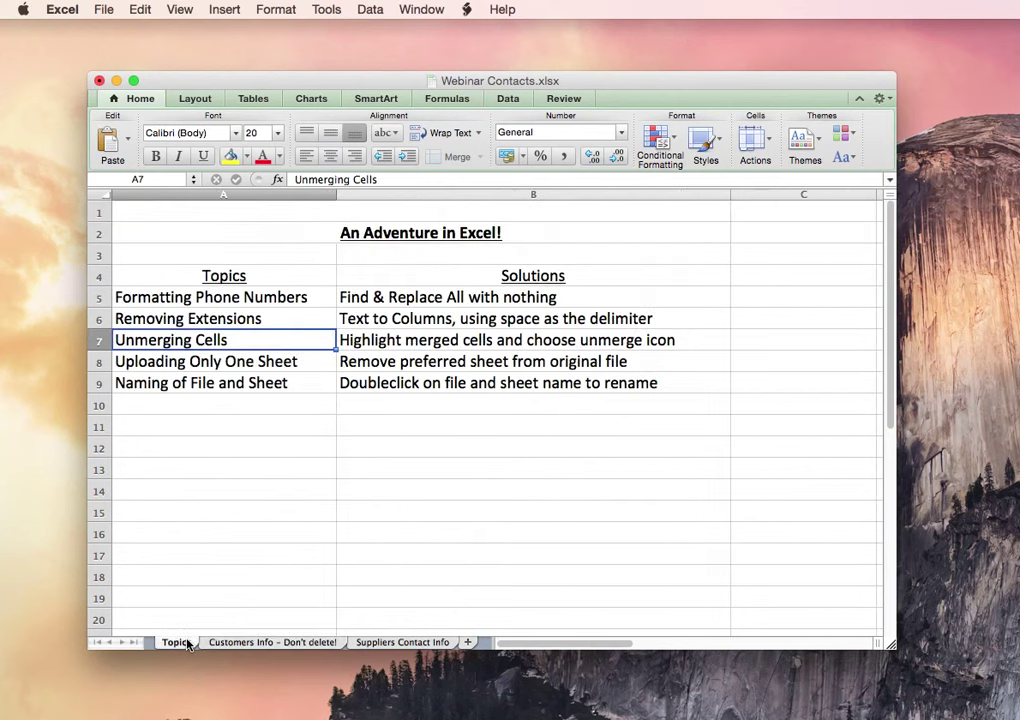
Step: Look at Suppliers Contact Info, close its tab menu without deleting, and return to Customers Info – Don't delete!
click(198, 365)
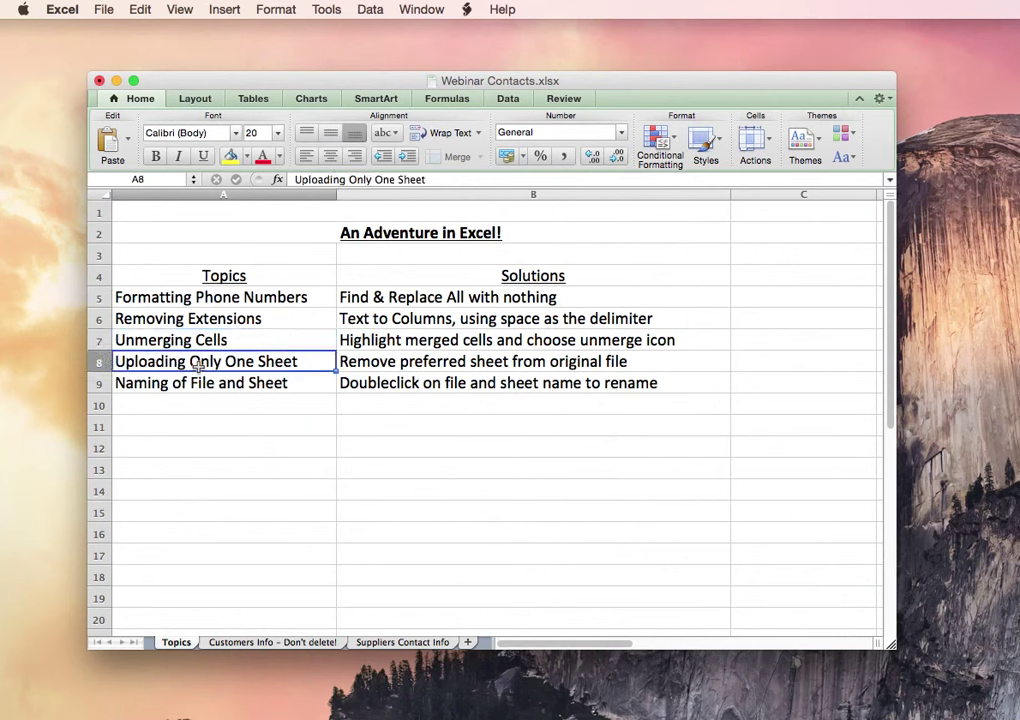
click(300, 644)
click(375, 643)
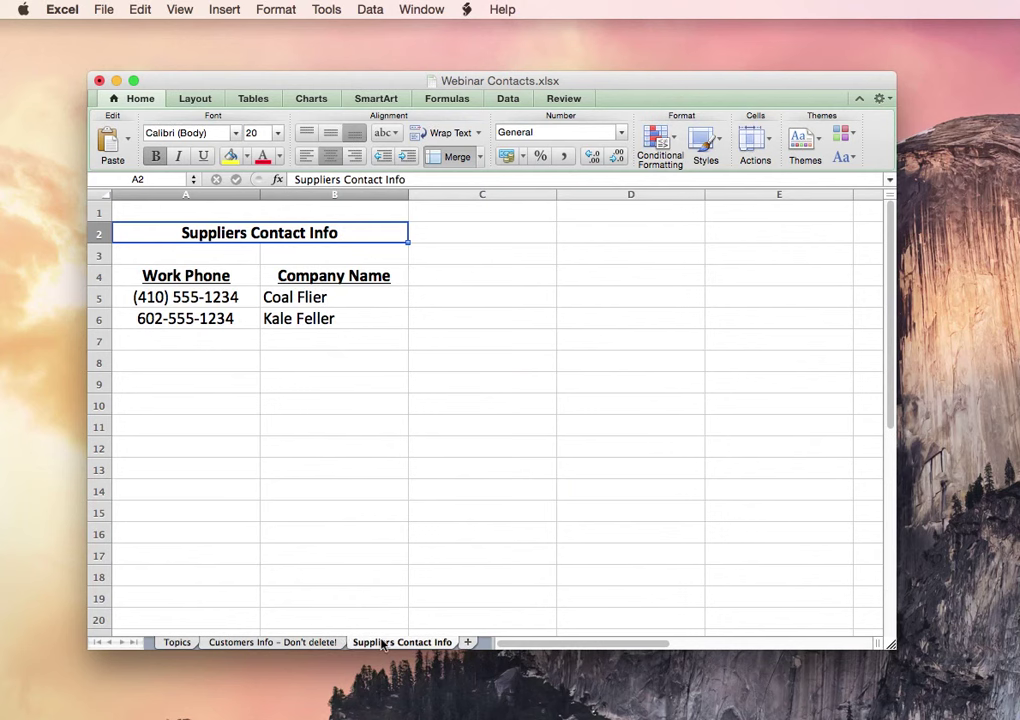
click(337, 647)
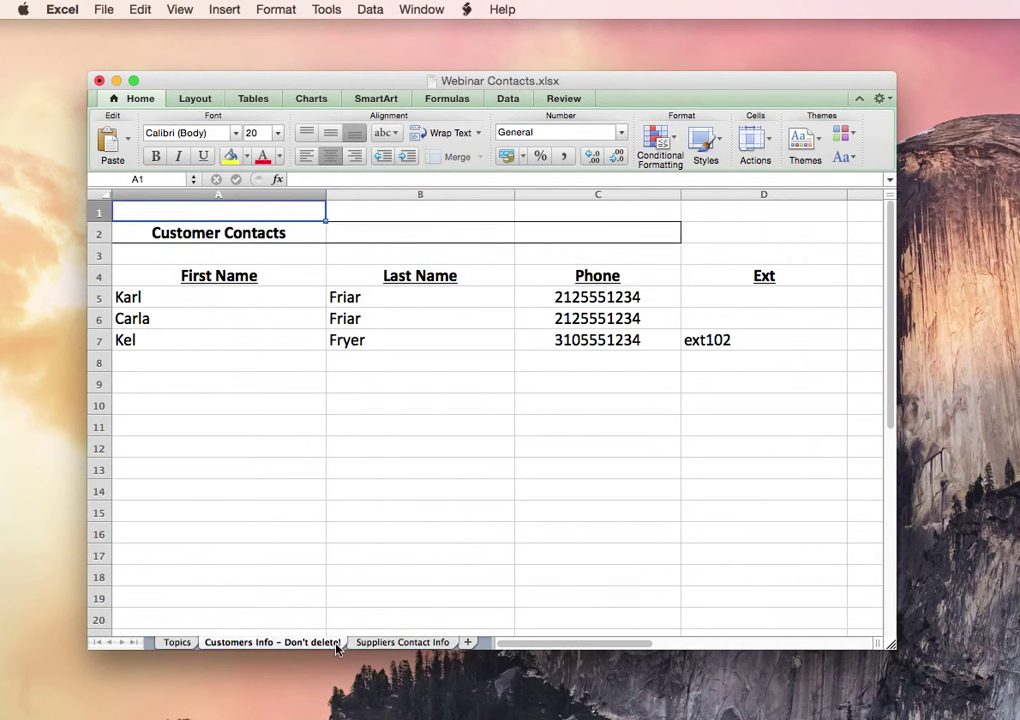
right_click(401, 646)
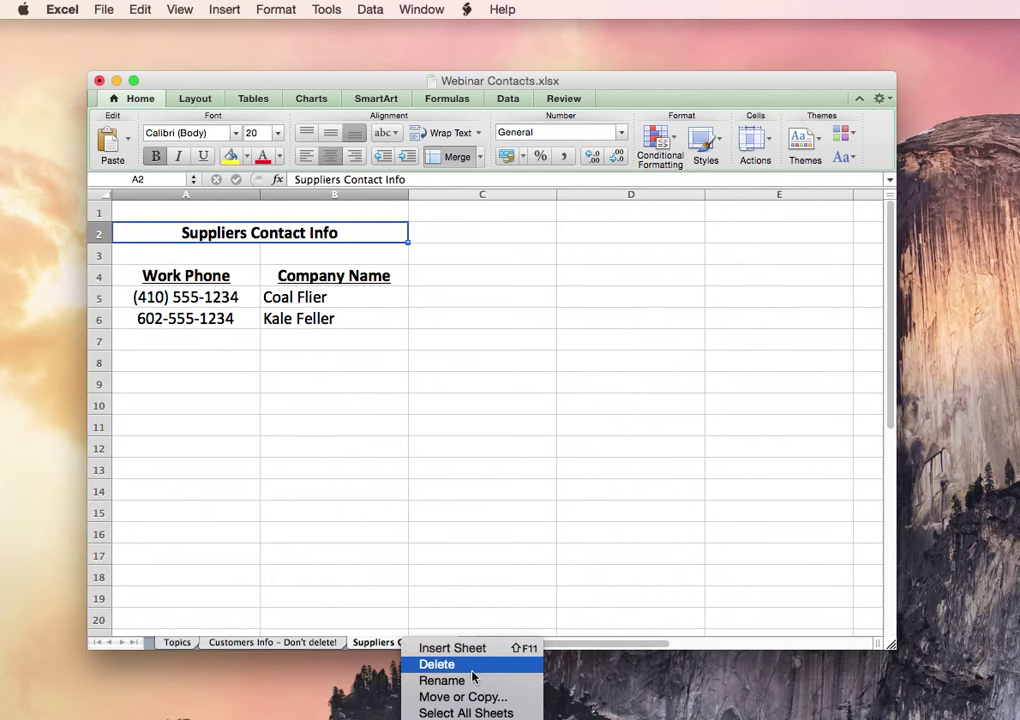
click(327, 610)
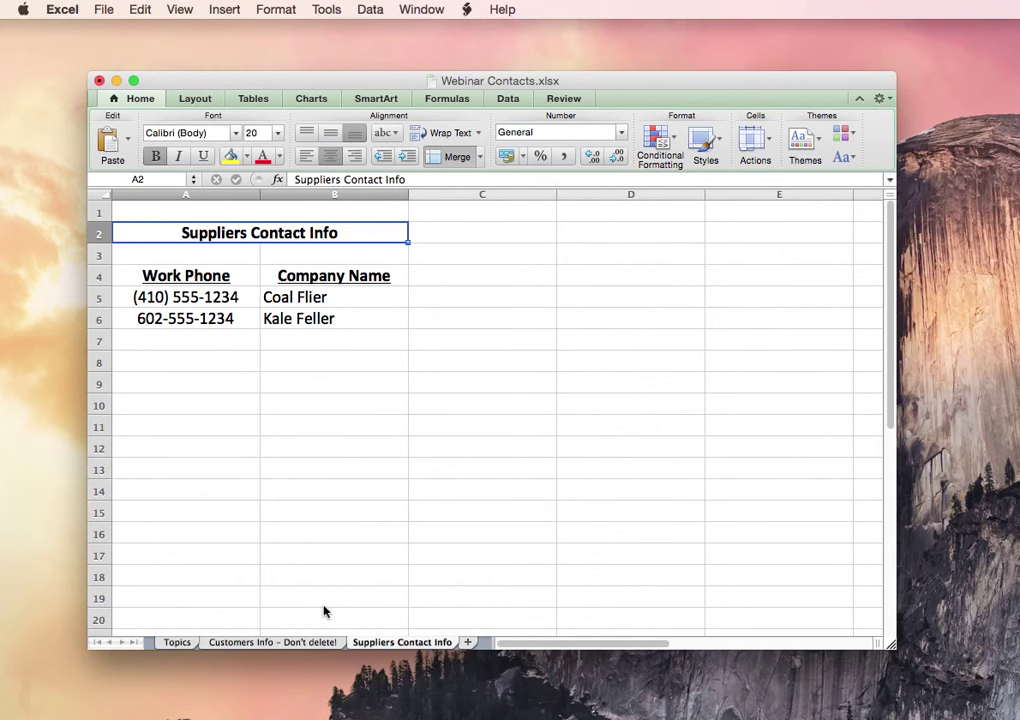
click(199, 319)
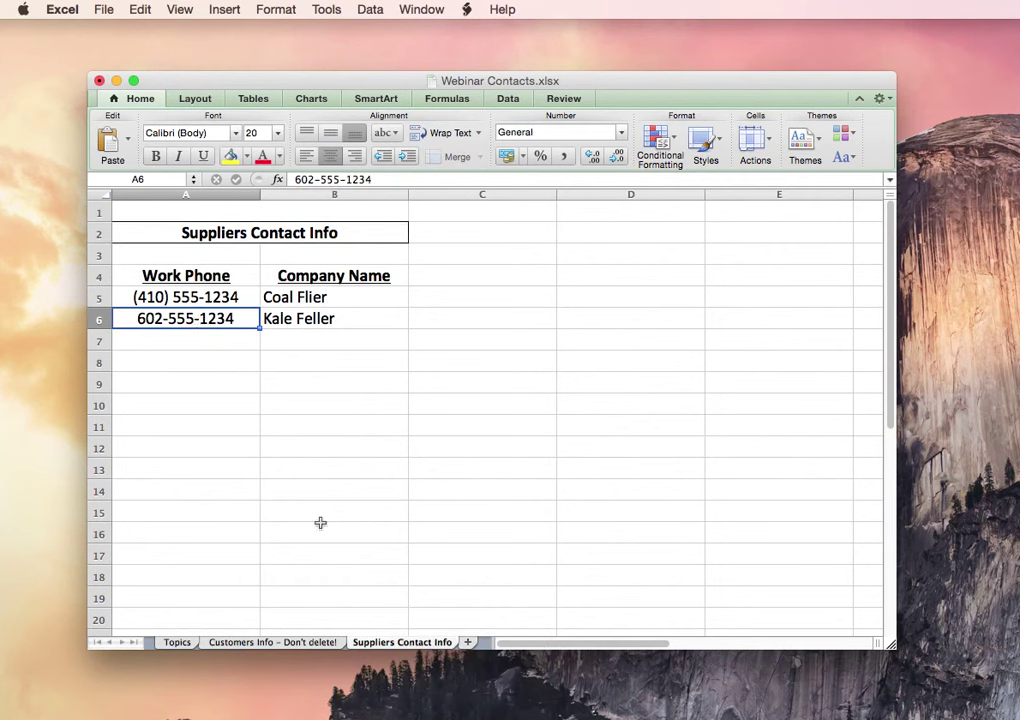
click(320, 643)
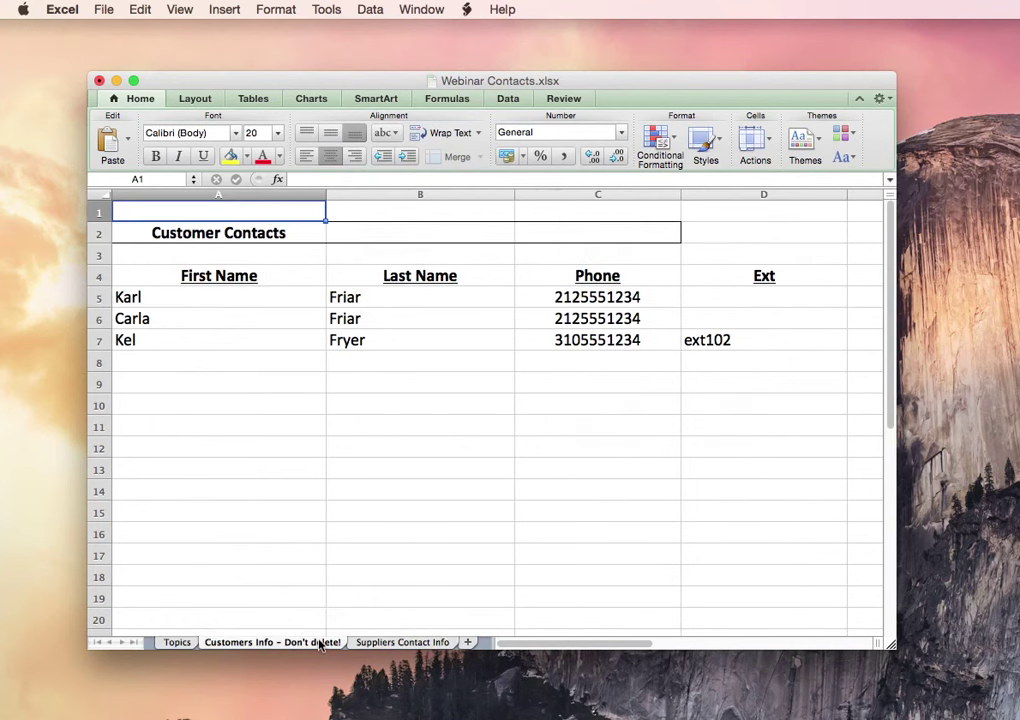
Step: Drag the 'Customers Info - Don't delete!' tab into a new workbook, Workbook3, and shrink and position its window
drag(320, 645, 392, 686)
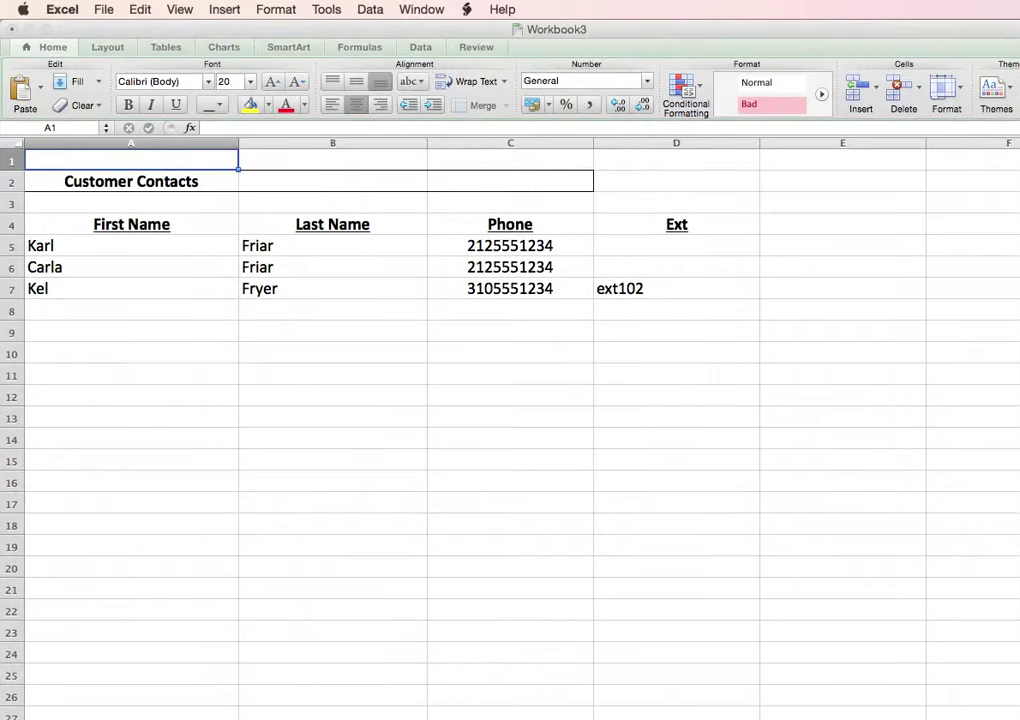
drag(1015, 715, 848, 524)
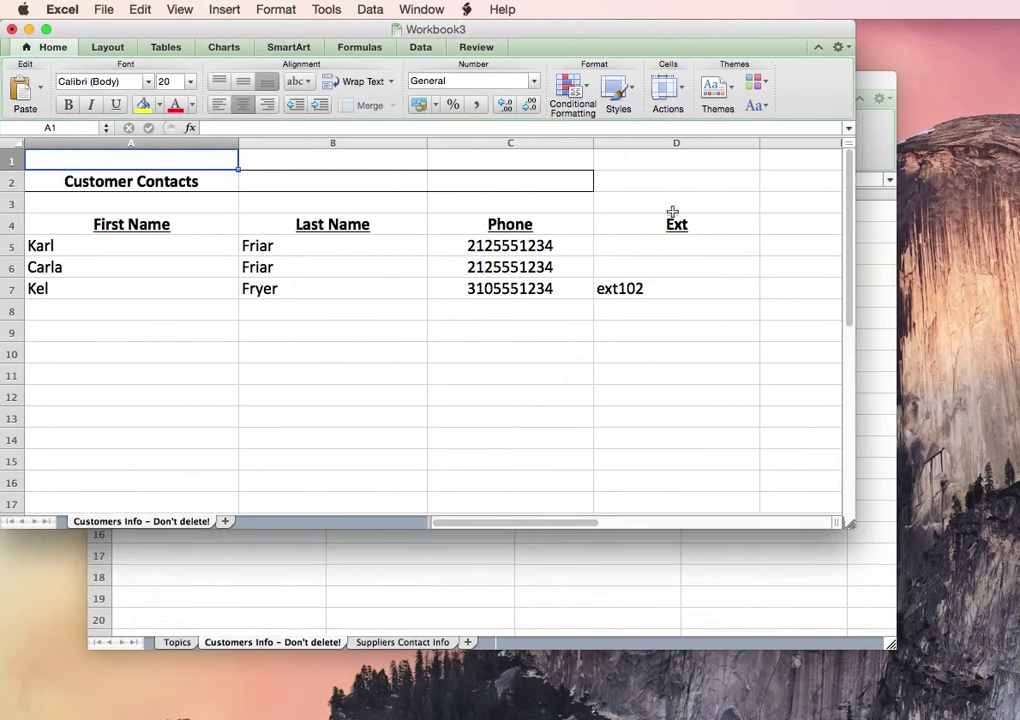
drag(815, 34, 979, 46)
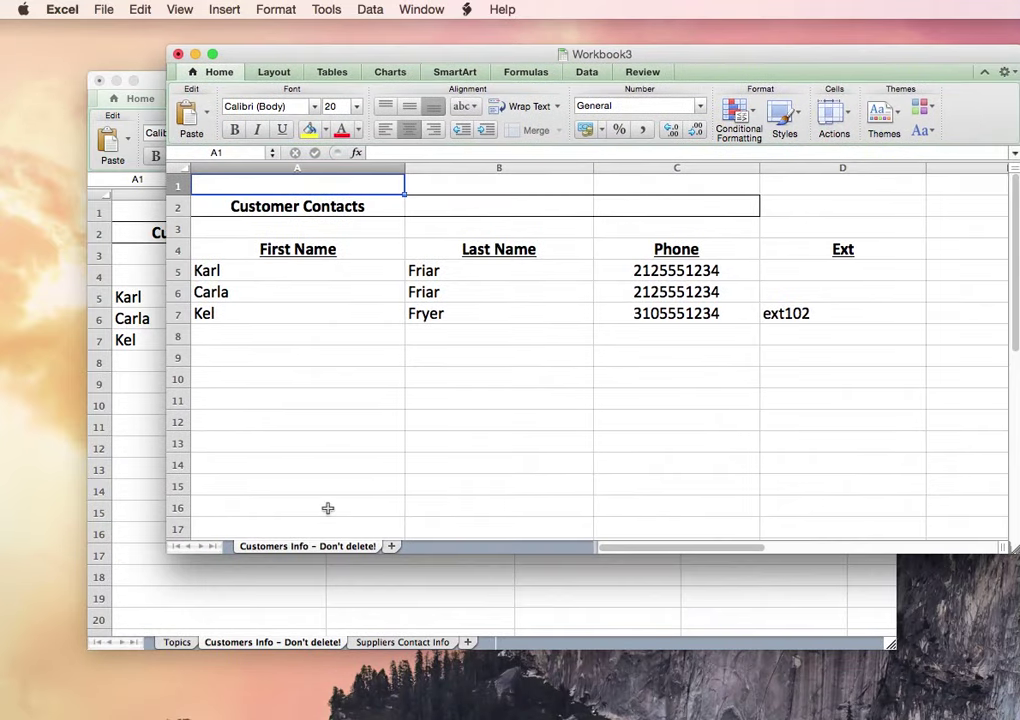
mouse_move(658, 55)
mouse_down()
mouse_move(656, 43)
mouse_move(650, 50)
mouse_up()
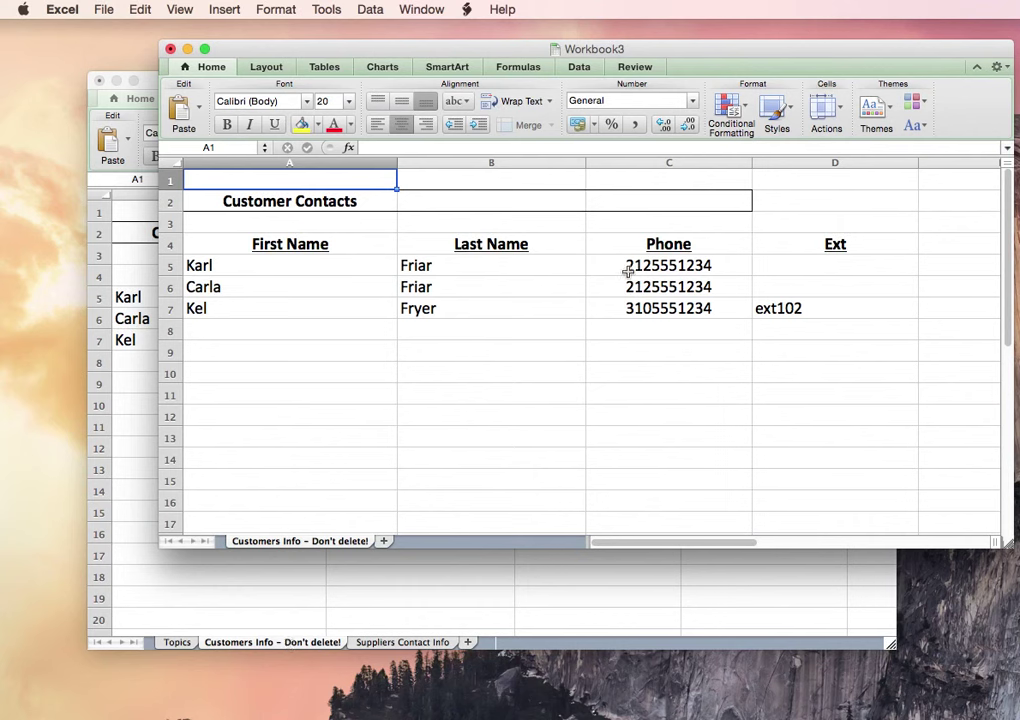
Step: Check the Customer Contacts data in Workbook3, then select A1 and open the save dialog
drag(625, 269, 628, 304)
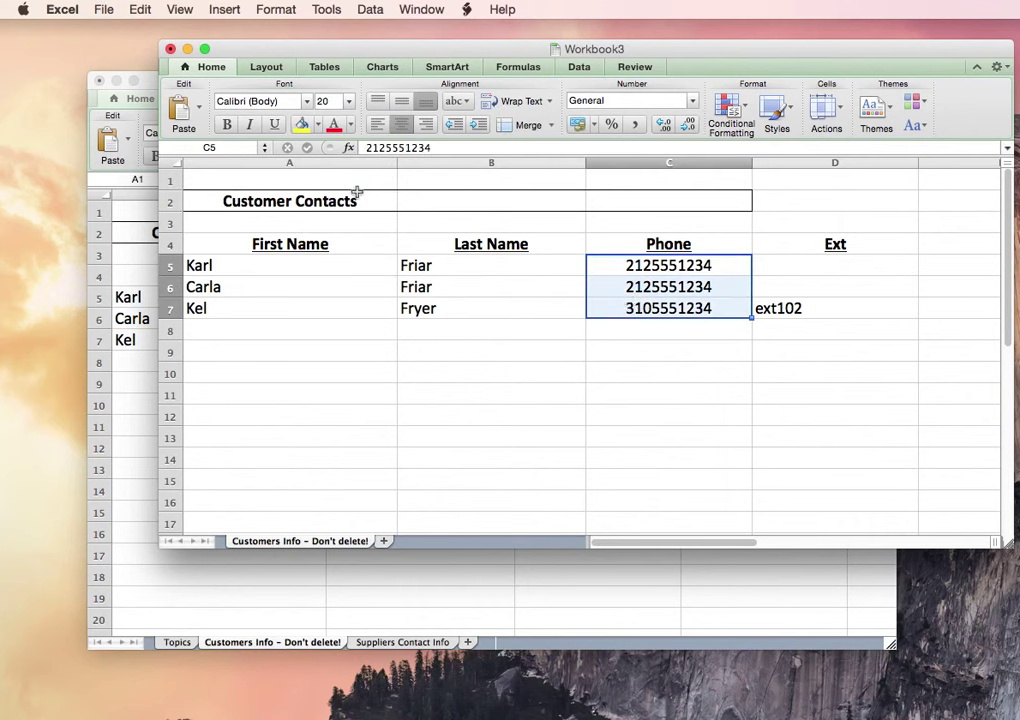
drag(350, 179, 625, 205)
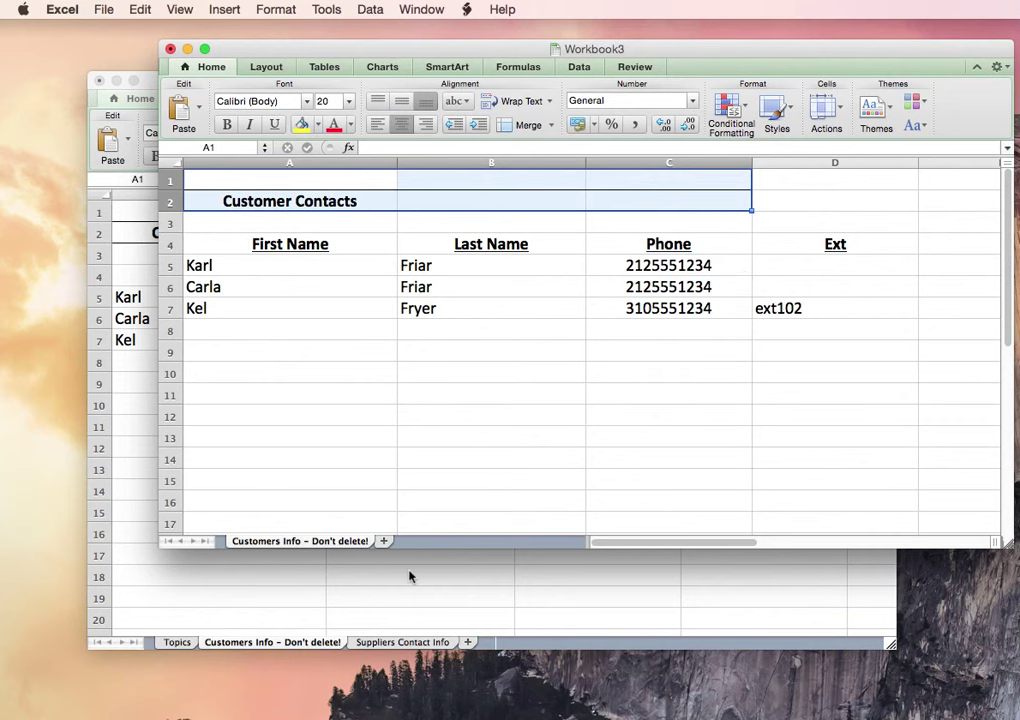
drag(651, 47, 553, 42)
click(276, 177)
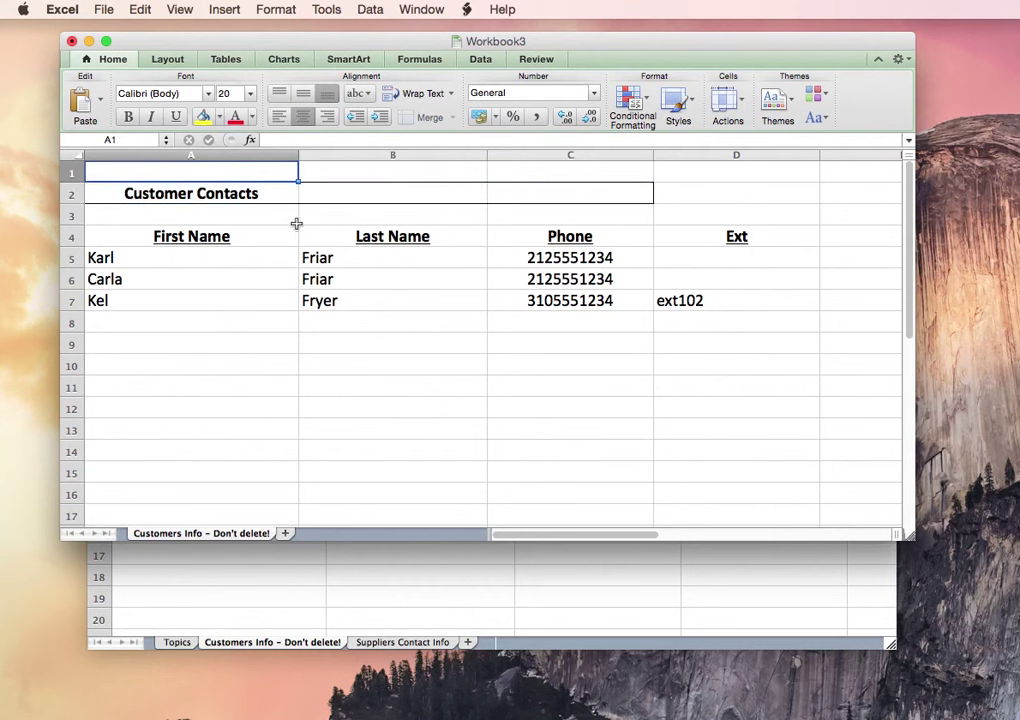
key(super+s)
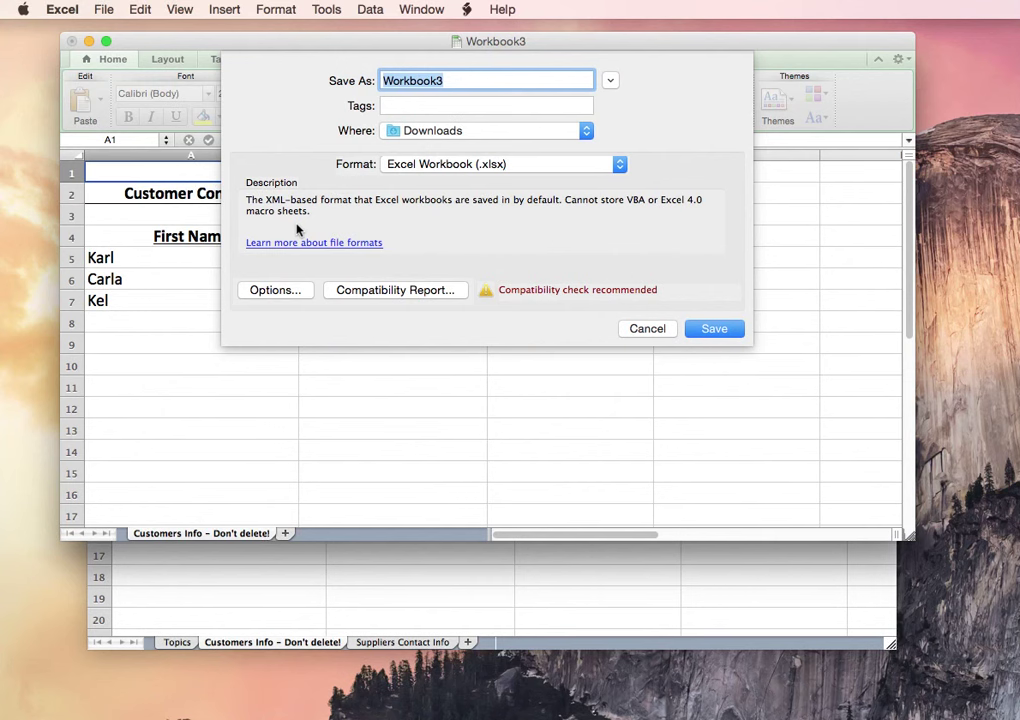
Step: Save the workbook to the Desktop as 'CallFire Contacts' in Excel Workbook (.xlsx) format
text(CallFire C)
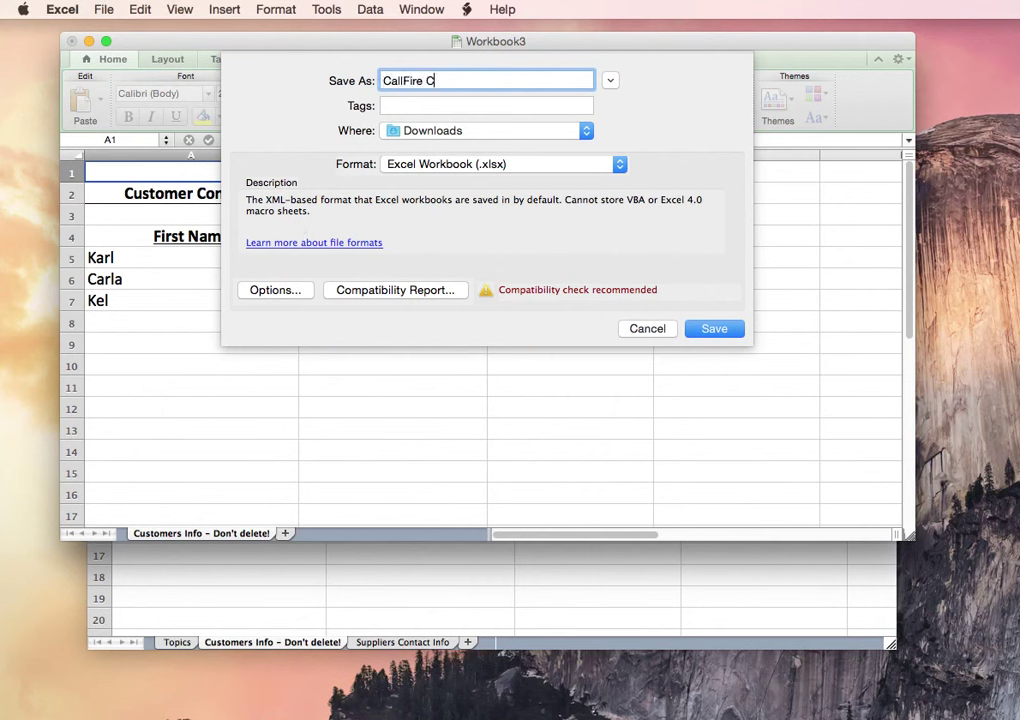
text(ontacts)
click(588, 133)
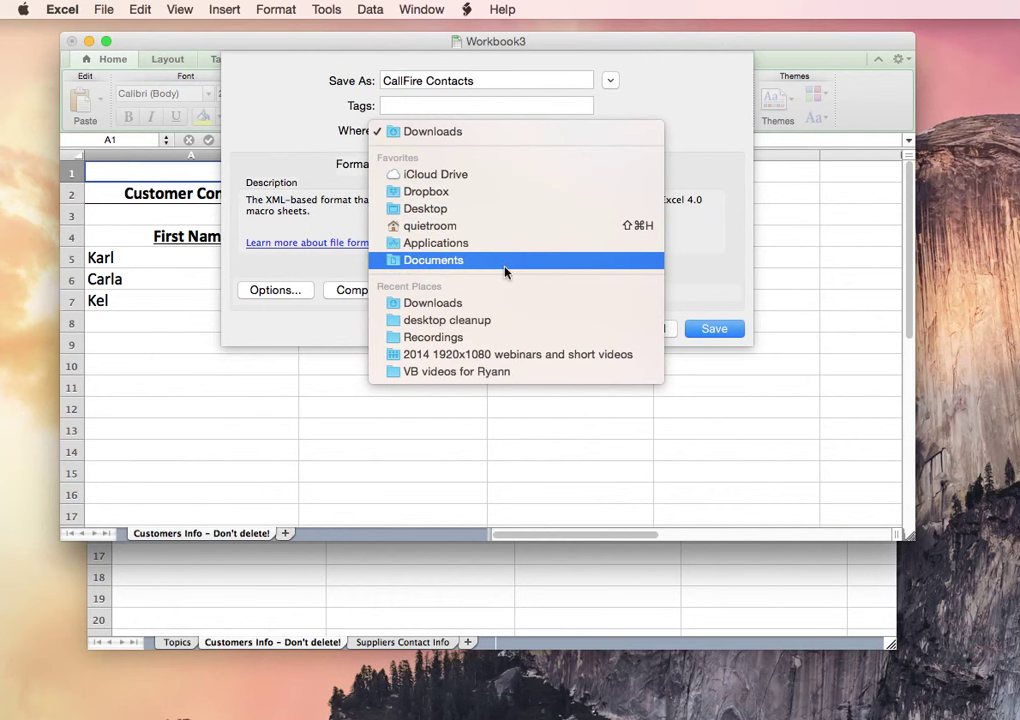
click(518, 212)
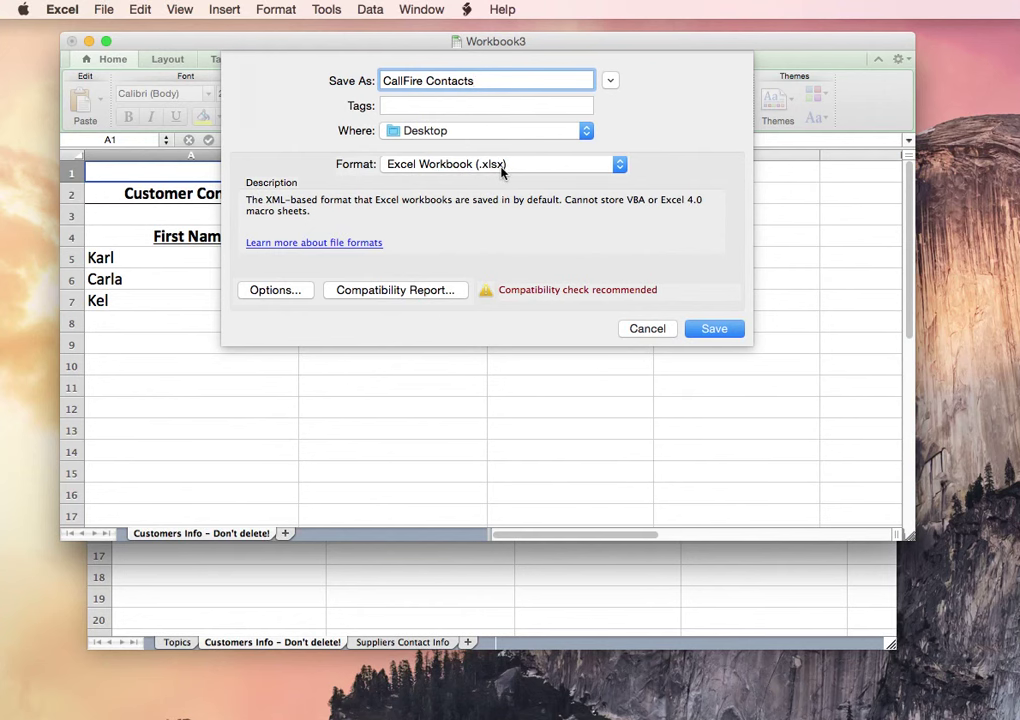
click(620, 165)
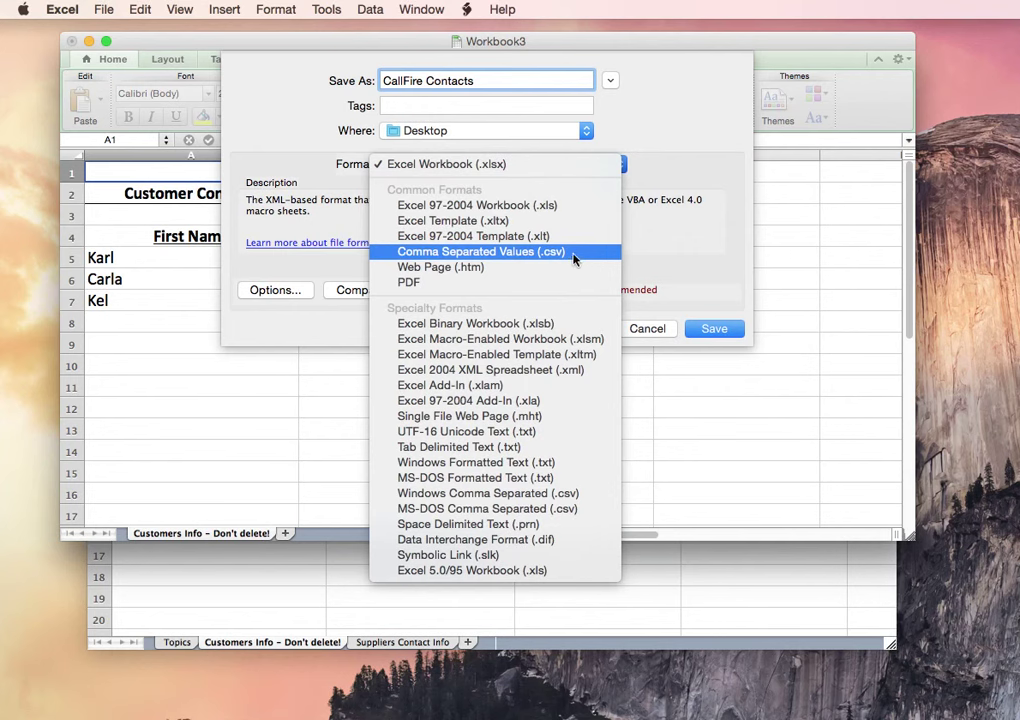
click(667, 235)
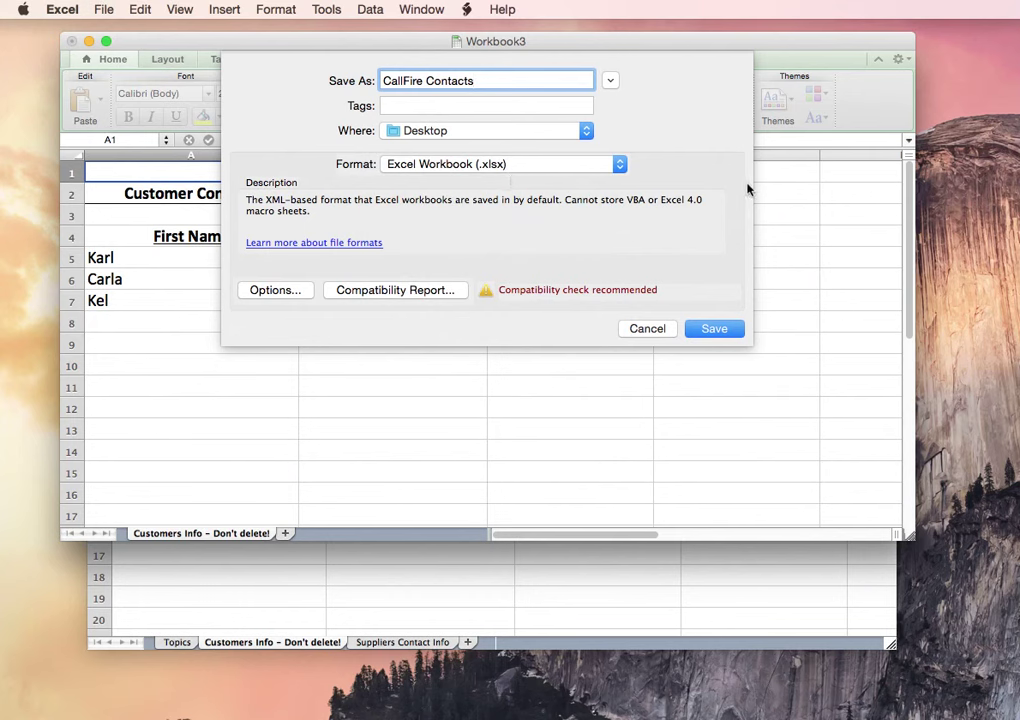
click(717, 328)
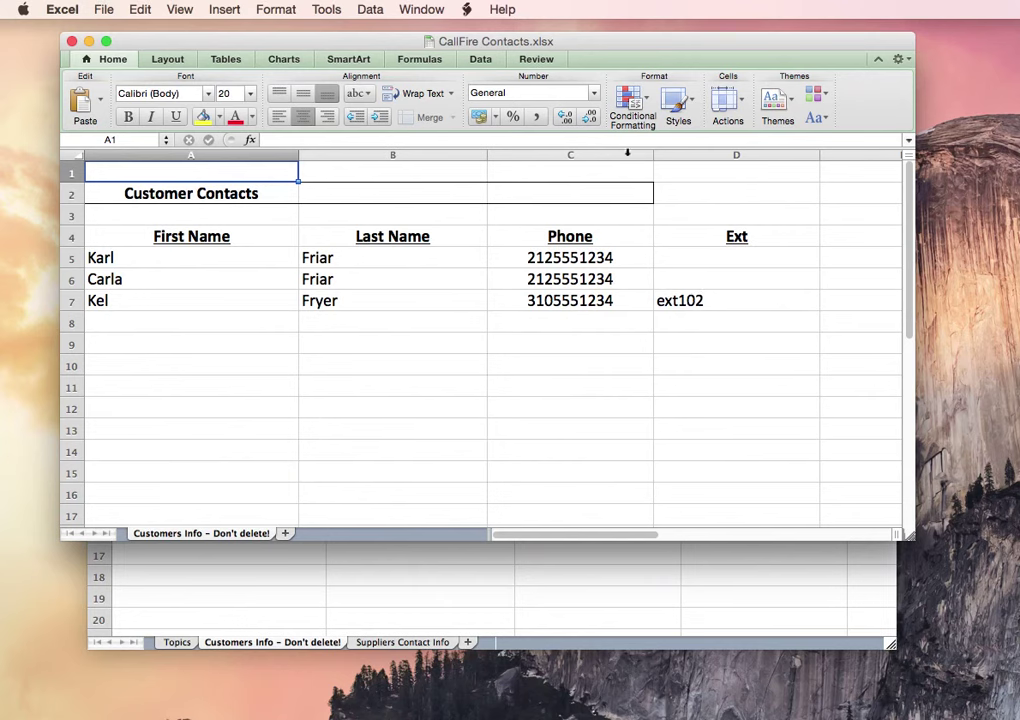
Step: Move the CallFire Contacts window right and trim the sheet tab name to 'Customers Info'
drag(640, 40, 722, 43)
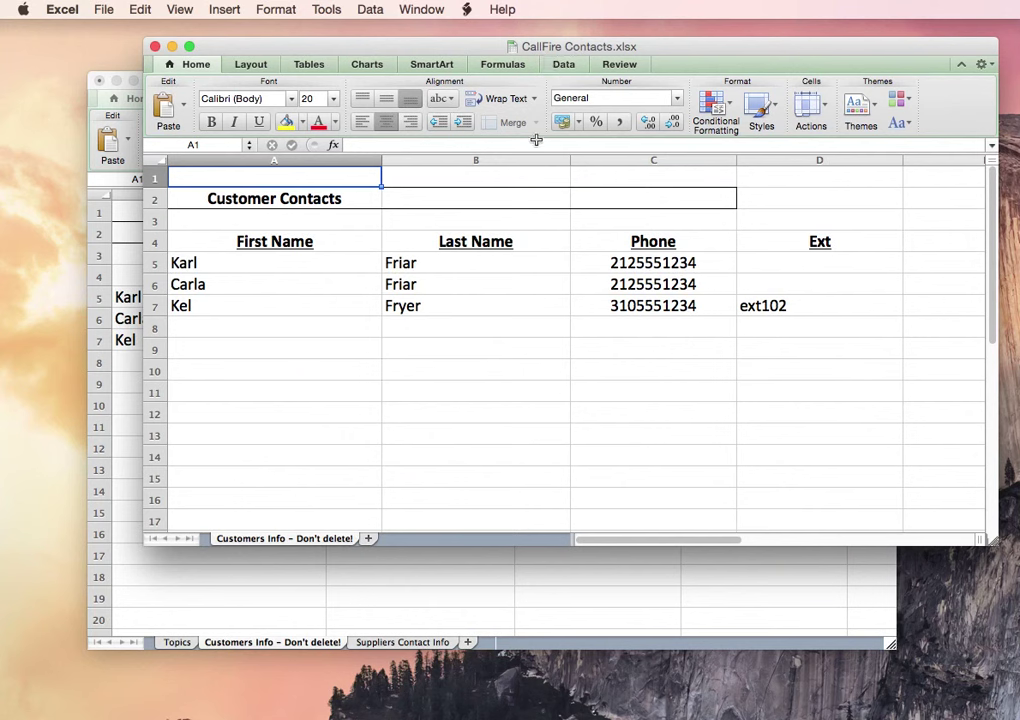
double_click(293, 540)
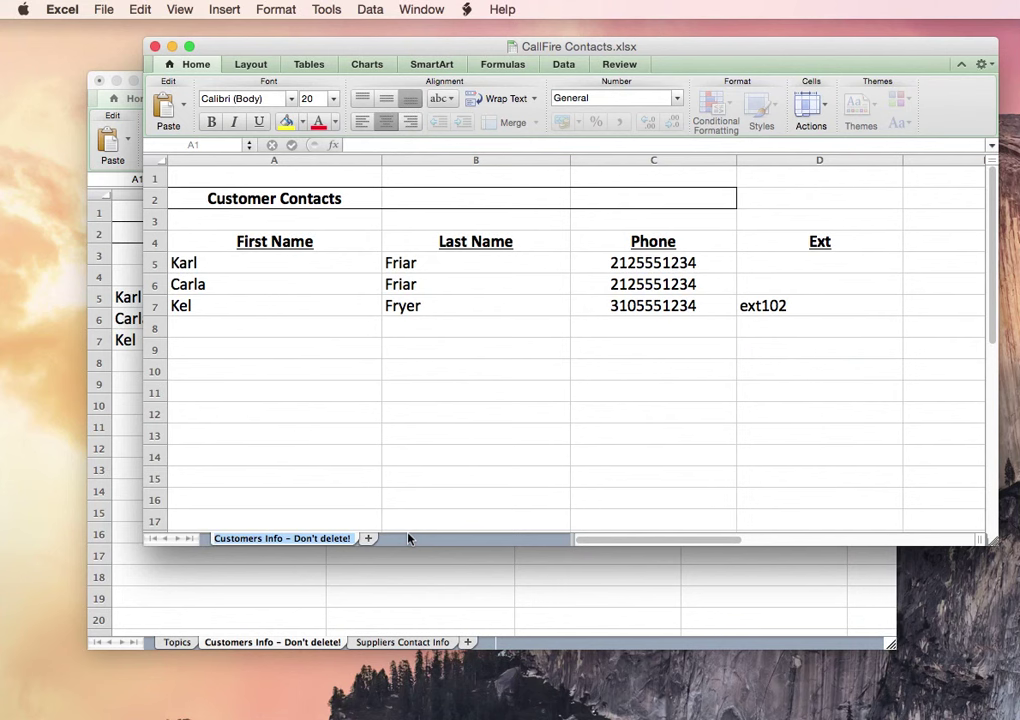
key(Right)
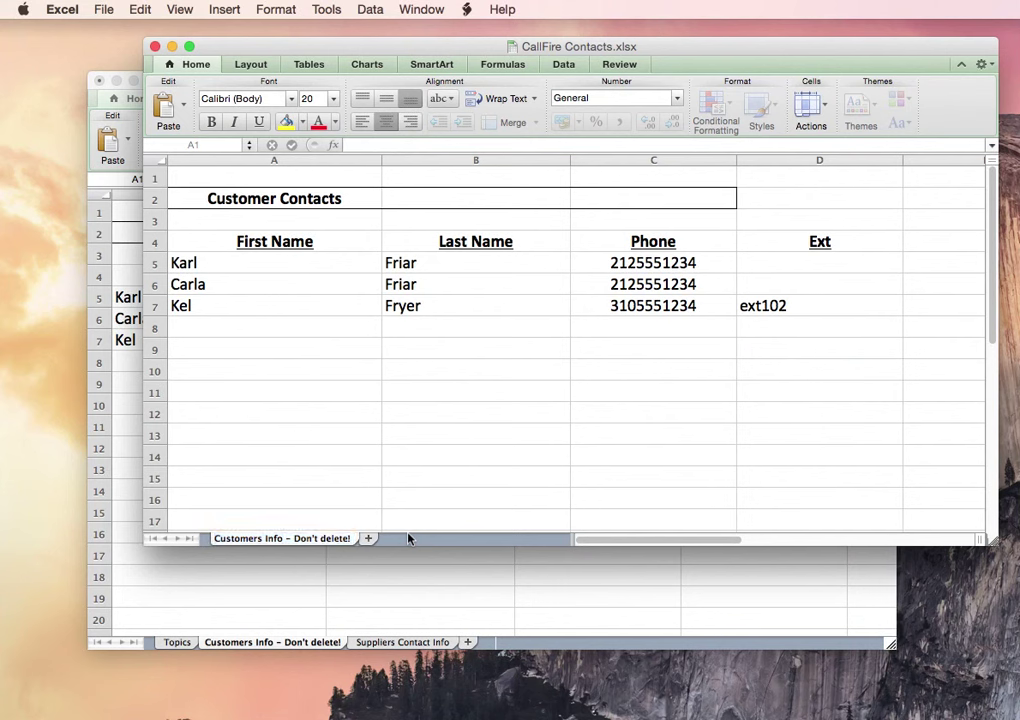
key(BackSpace)
key(BackSpace)
key(BackSpace)
key(BackSpace)
key(BackSpace)
key(BackSpace)
key(BackSpace)
key(BackSpace)
key(BackSpace)
key(BackSpace)
key(BackSpace)
key(BackSpace)
key(BackSpace)
key(BackSpace)
key(BackSpace)
key(BackSpace)
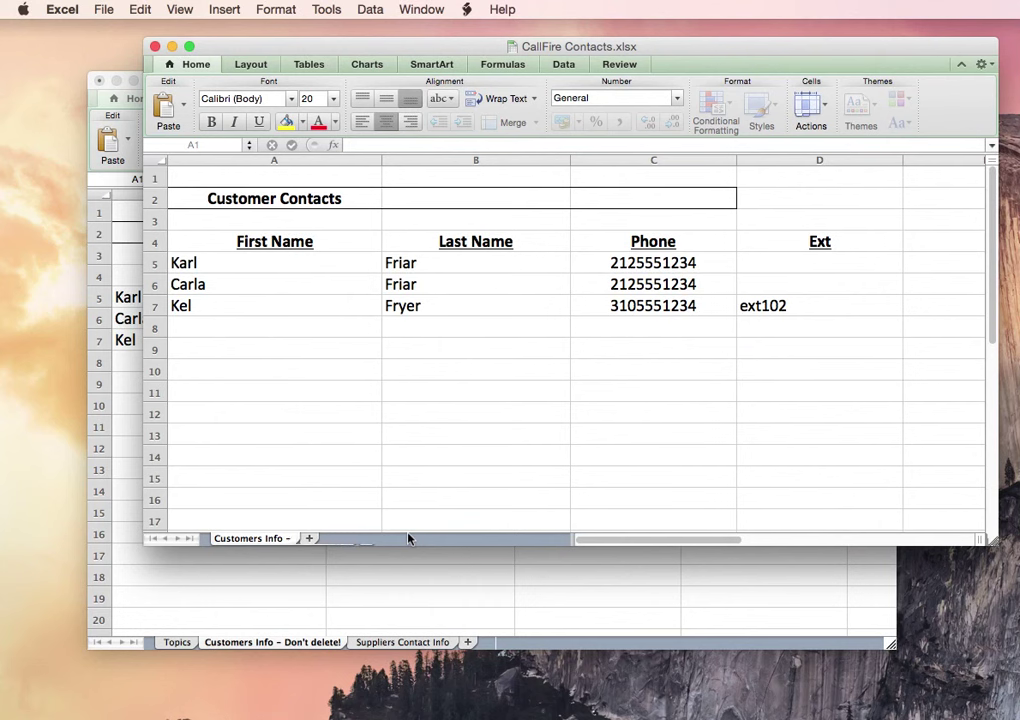
key(BackSpace)
key(Return)
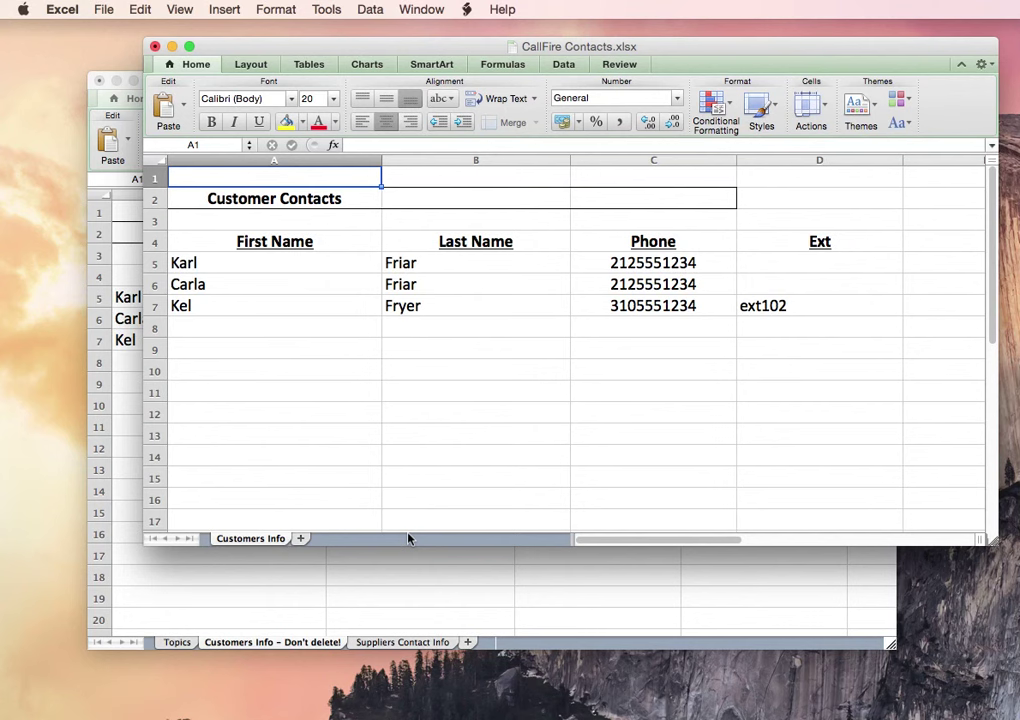
Step: Rename the sheet tab to 'Sheet 1', then bring Webinar Contacts to the front
double_click(250, 539)
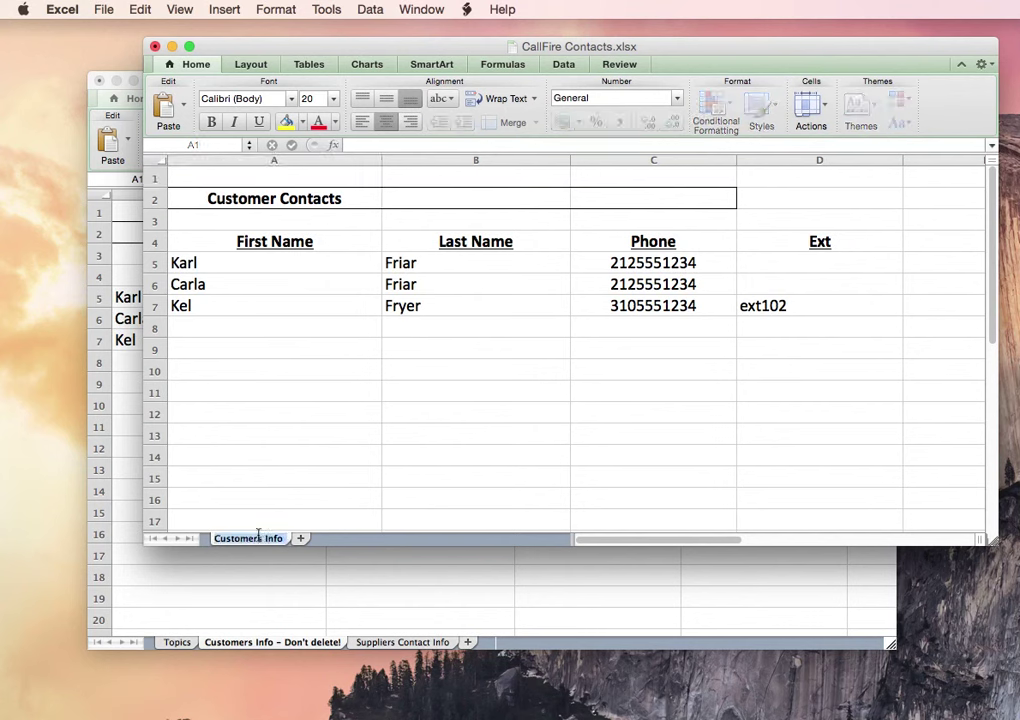
text(Sheet 1)
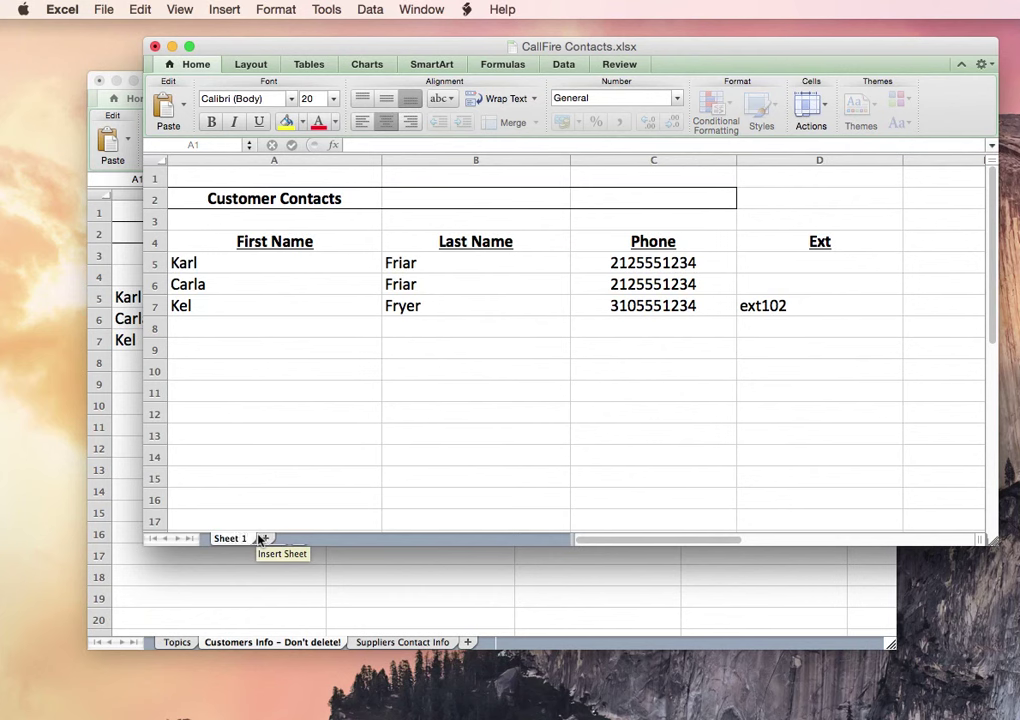
key(Return)
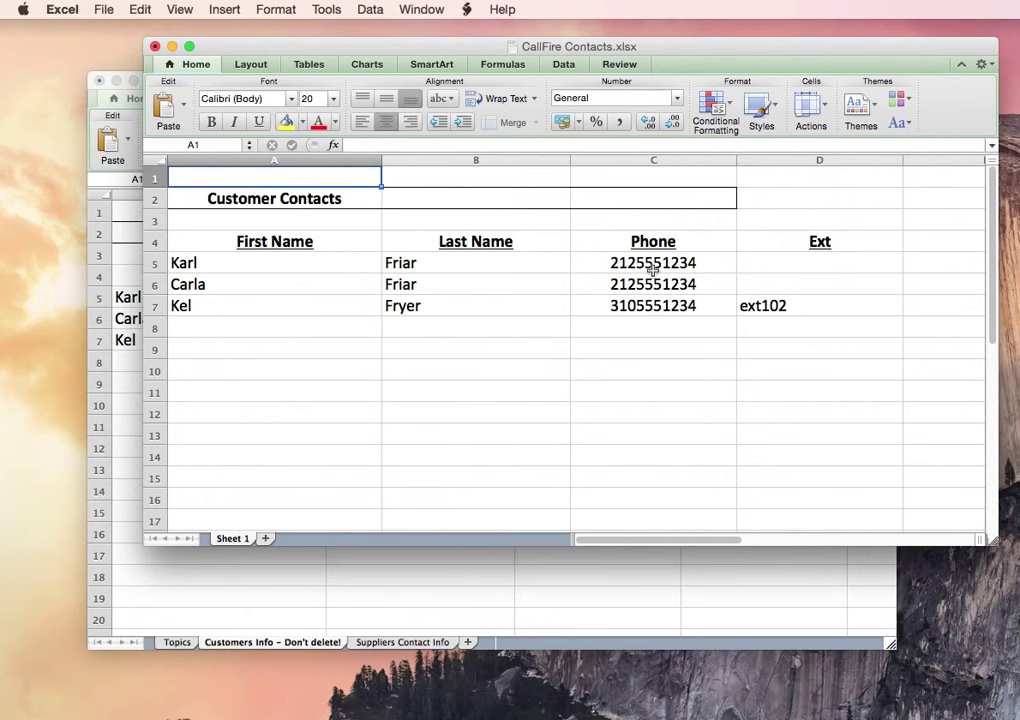
click(414, 571)
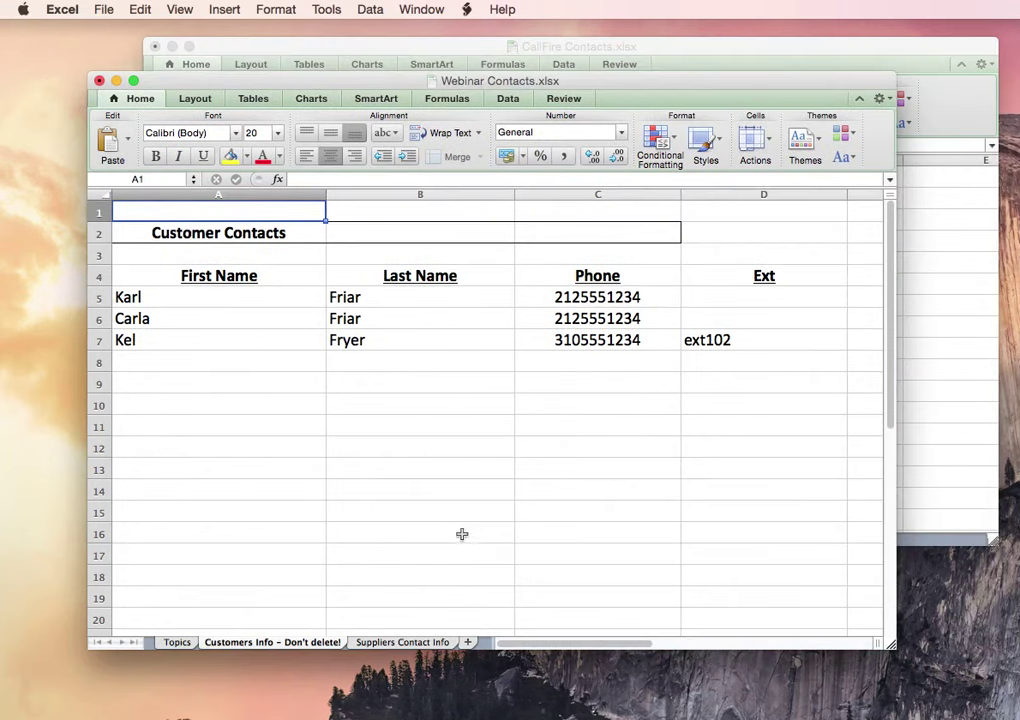
Step: Look over the 'Naming of File and Sheet' topic on the Topics sheet, then return to CallFire Contacts
click(177, 643)
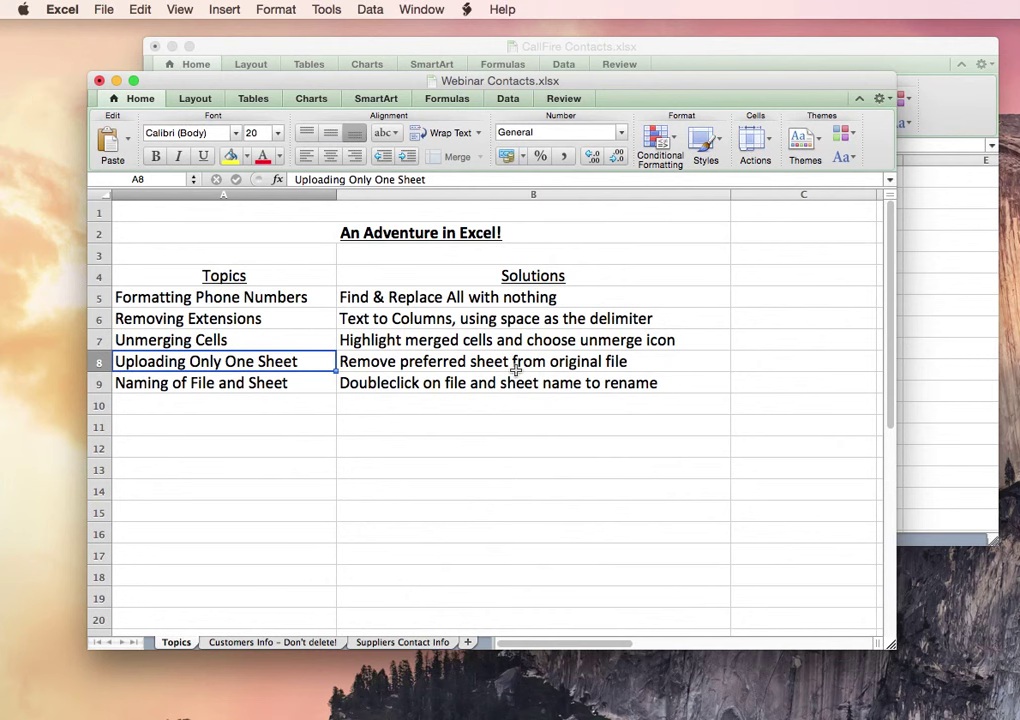
click(301, 387)
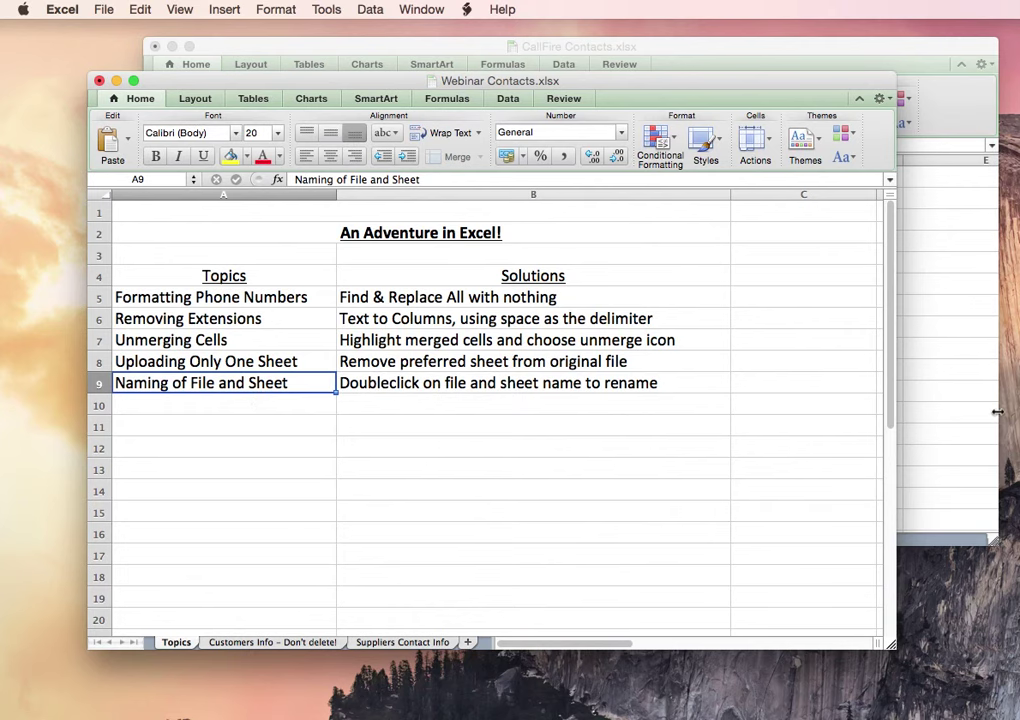
click(945, 417)
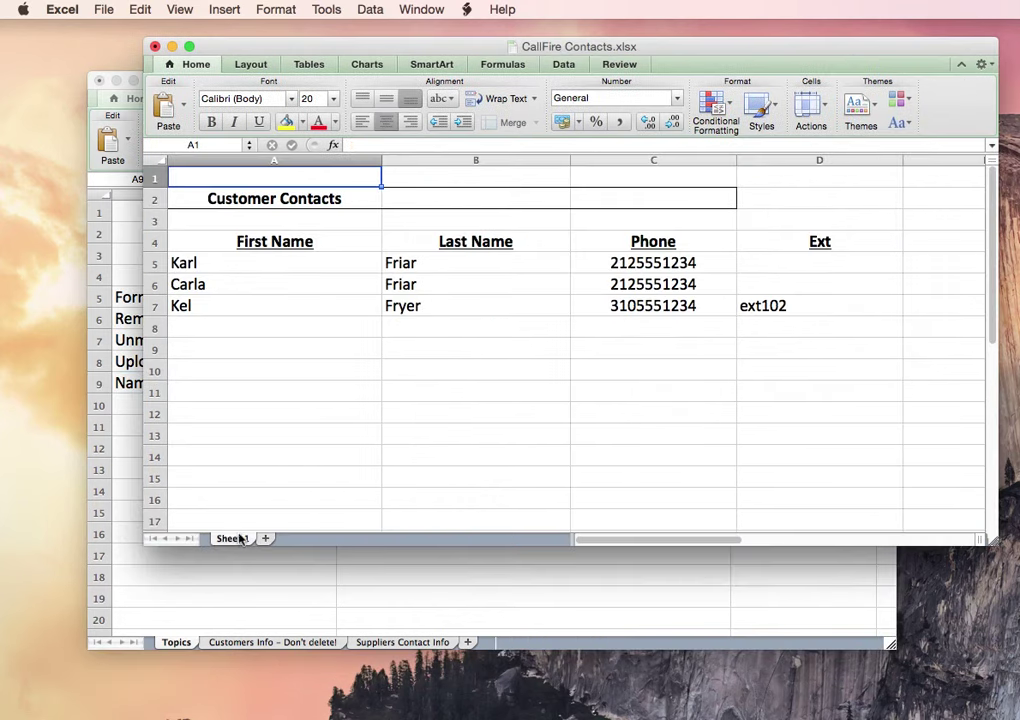